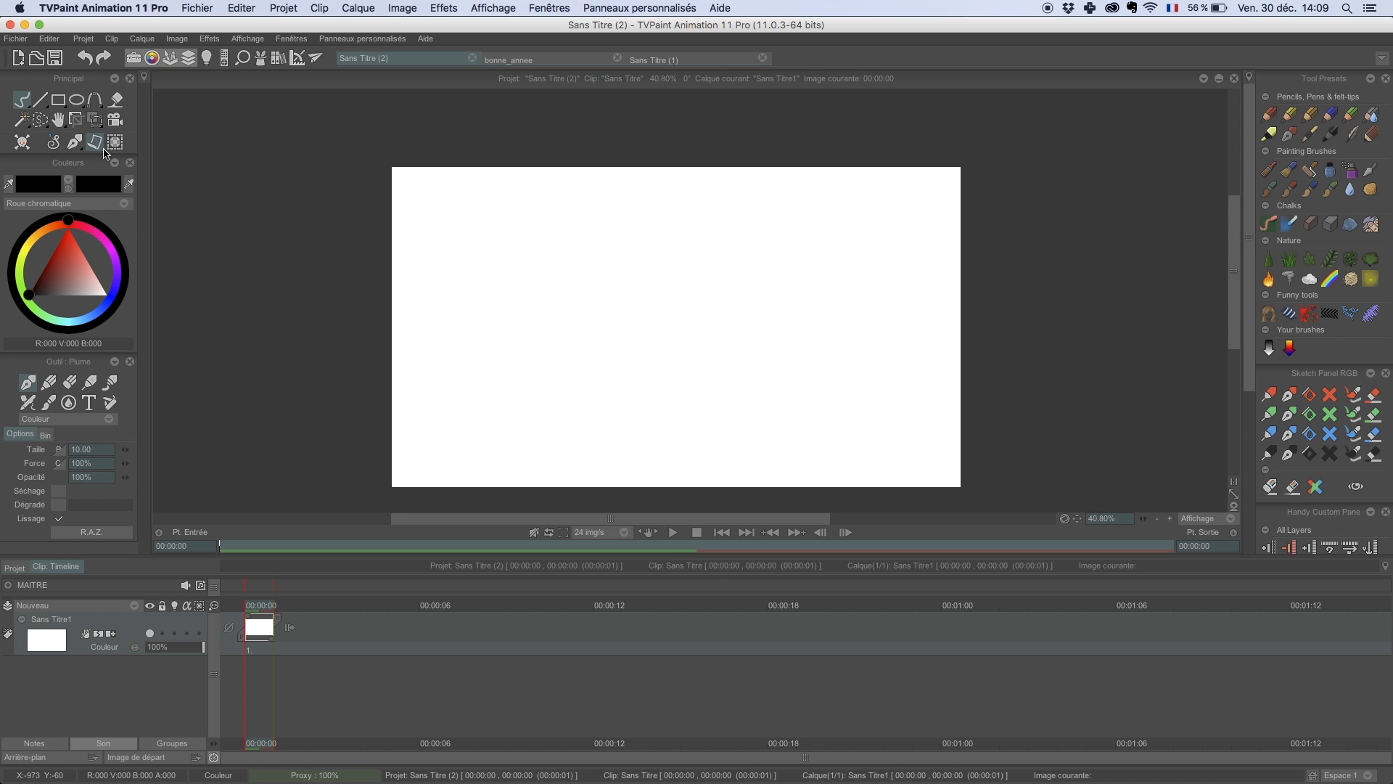
- Choose the Paper 24 texture and paint the whole canvas tan with a pen of size 330.50
left_click(95, 143)
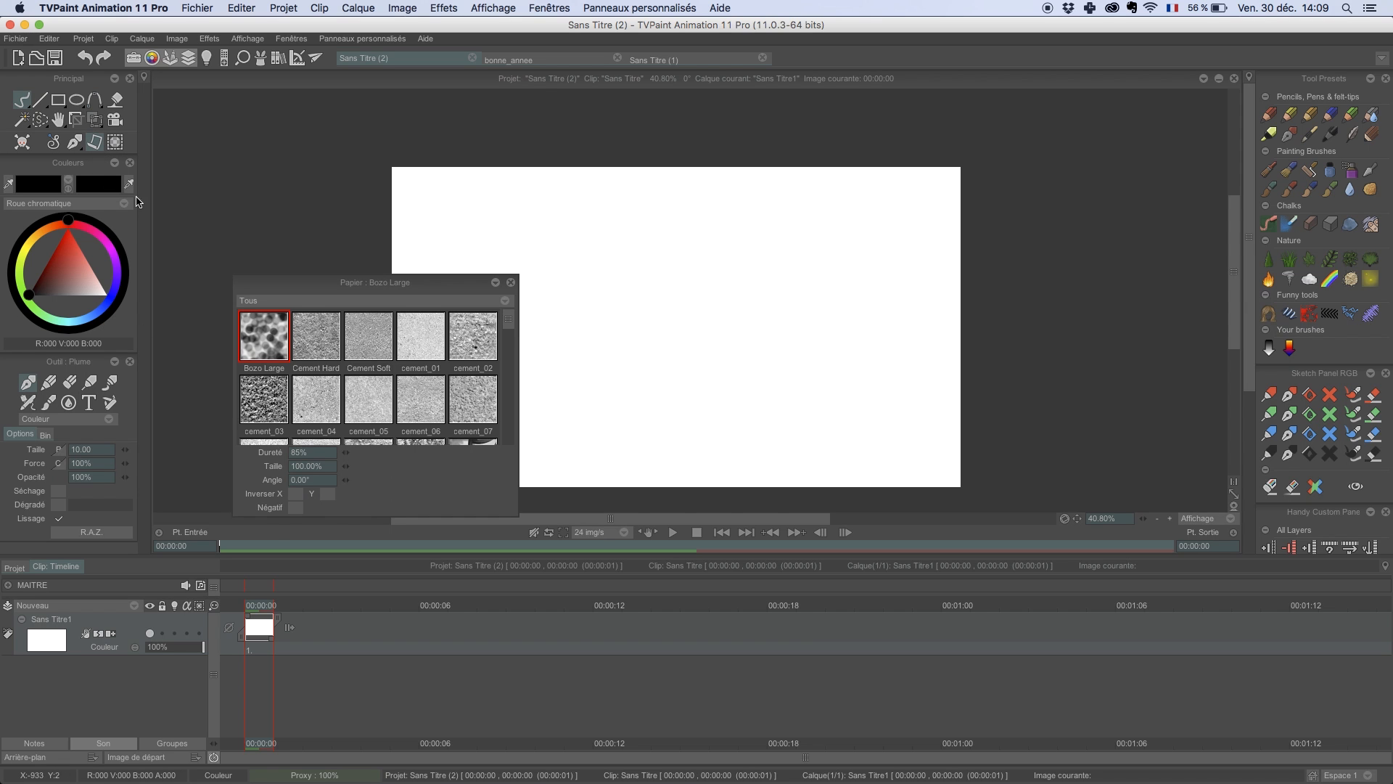
left_click_drag(510, 322, 513, 381)
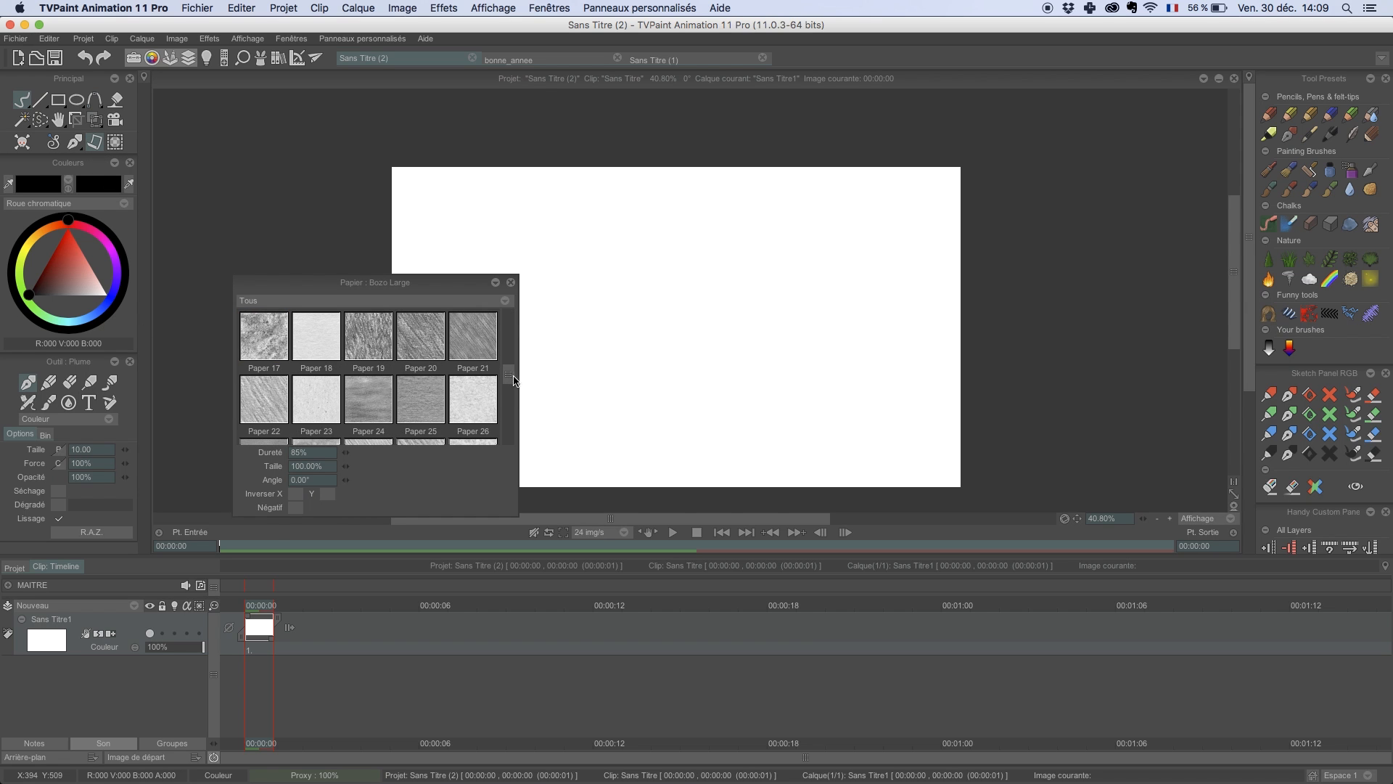
left_click(361, 406)
left_click(510, 282)
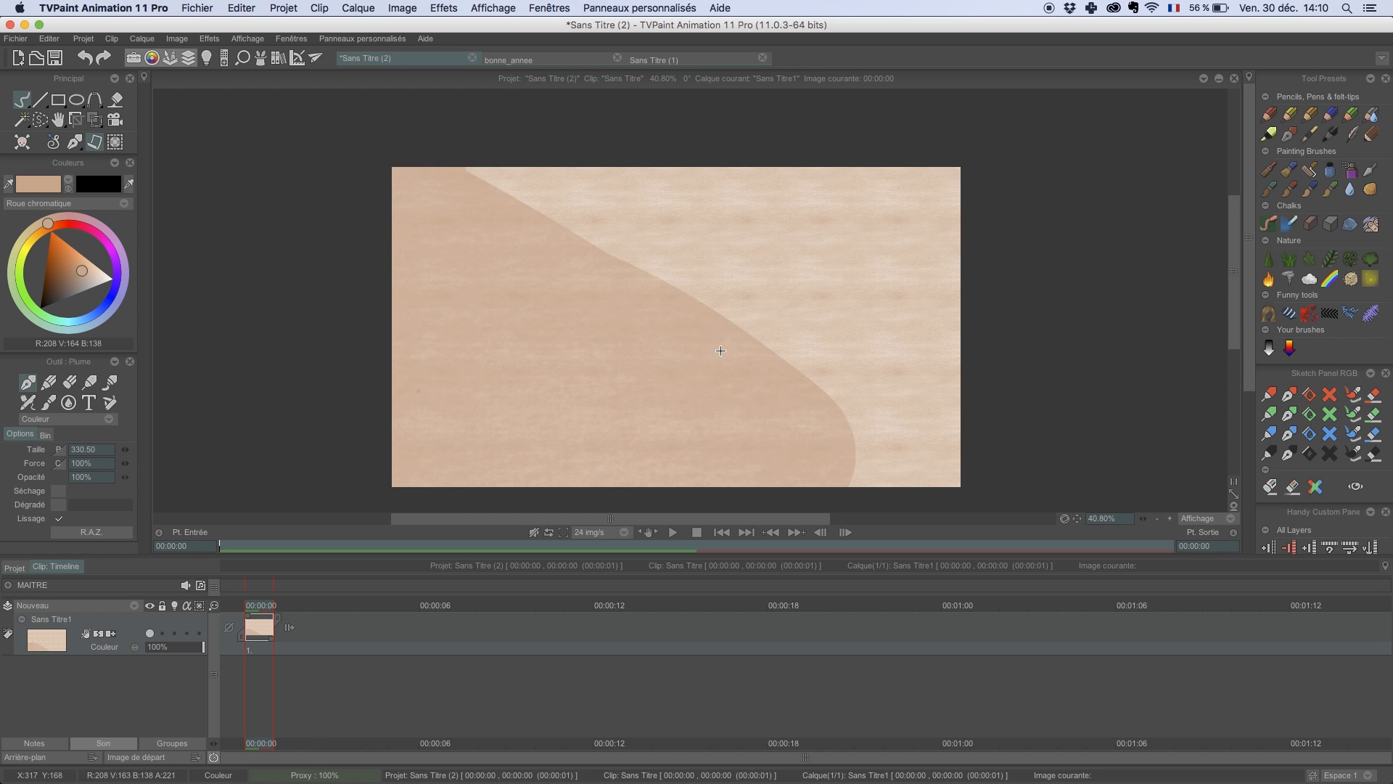
mouse_move(720, 350)
left_mouse_down()
mouse_move(835, 305)
mouse_move(861, 205)
mouse_move(884, 184)
left_mouse_up()
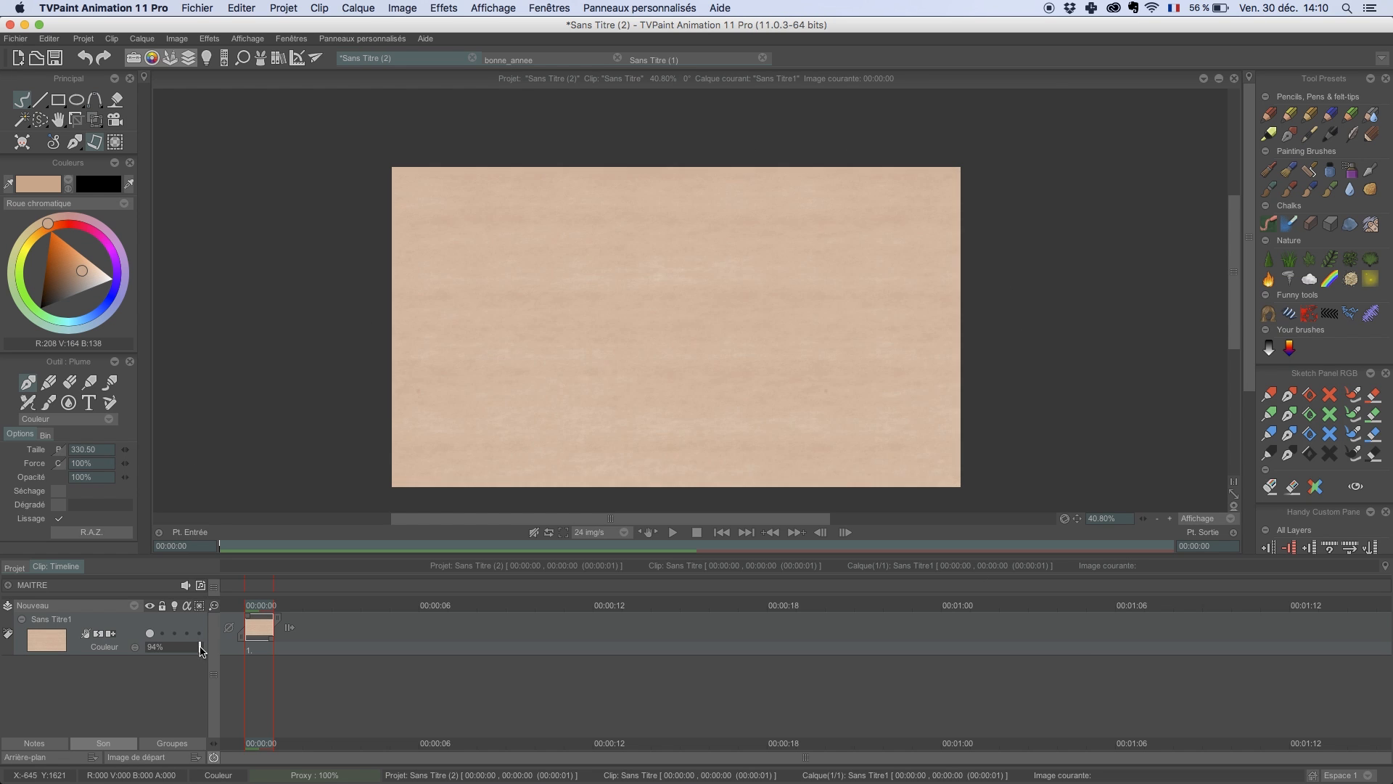
- Lower the painted background layer's opacity to 75% and add a new animation layer above it
left_click_drag(201, 649, 189, 648)
left_click(105, 610)
left_click(124, 608)
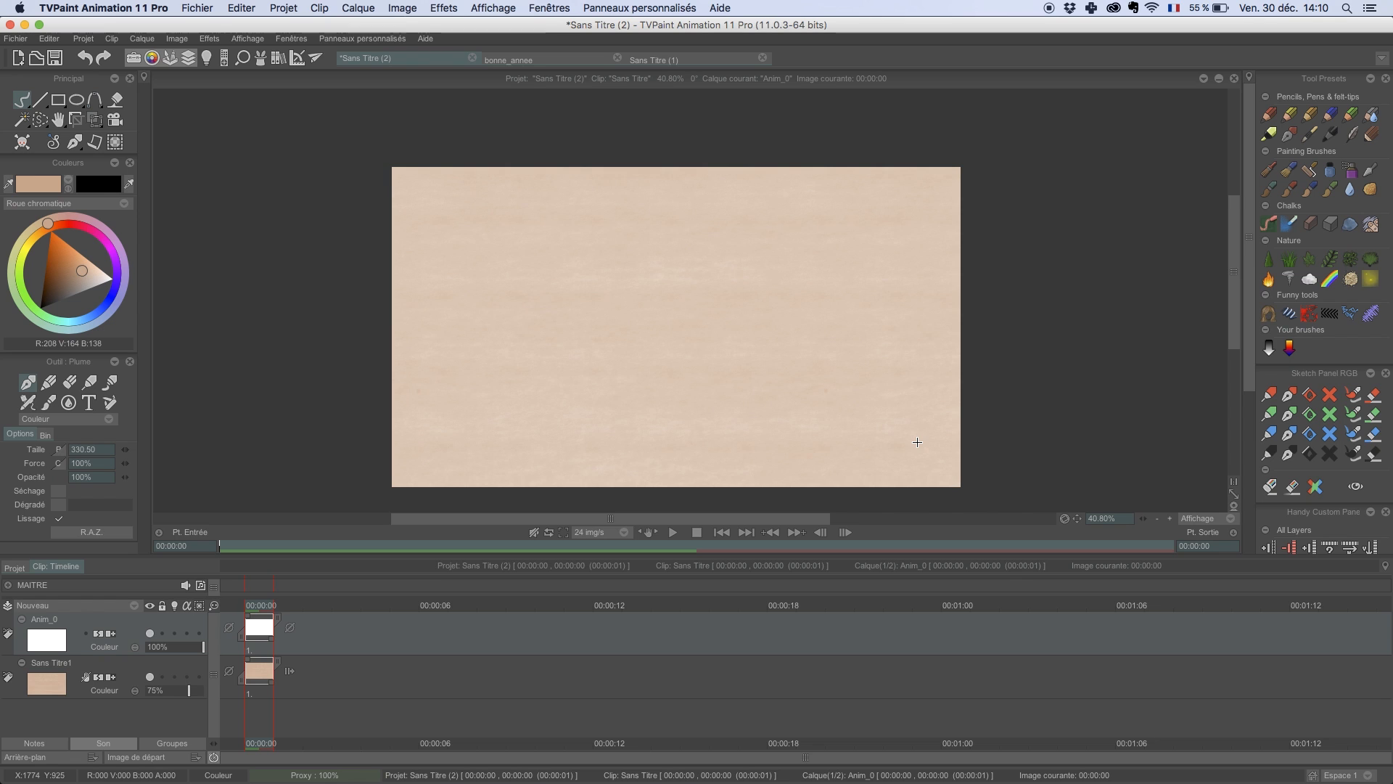
- Open the drawing recorder (Enregistreur de dessin), place it beside the canvas and start recording
left_click_drag(637, 426, 576, 399)
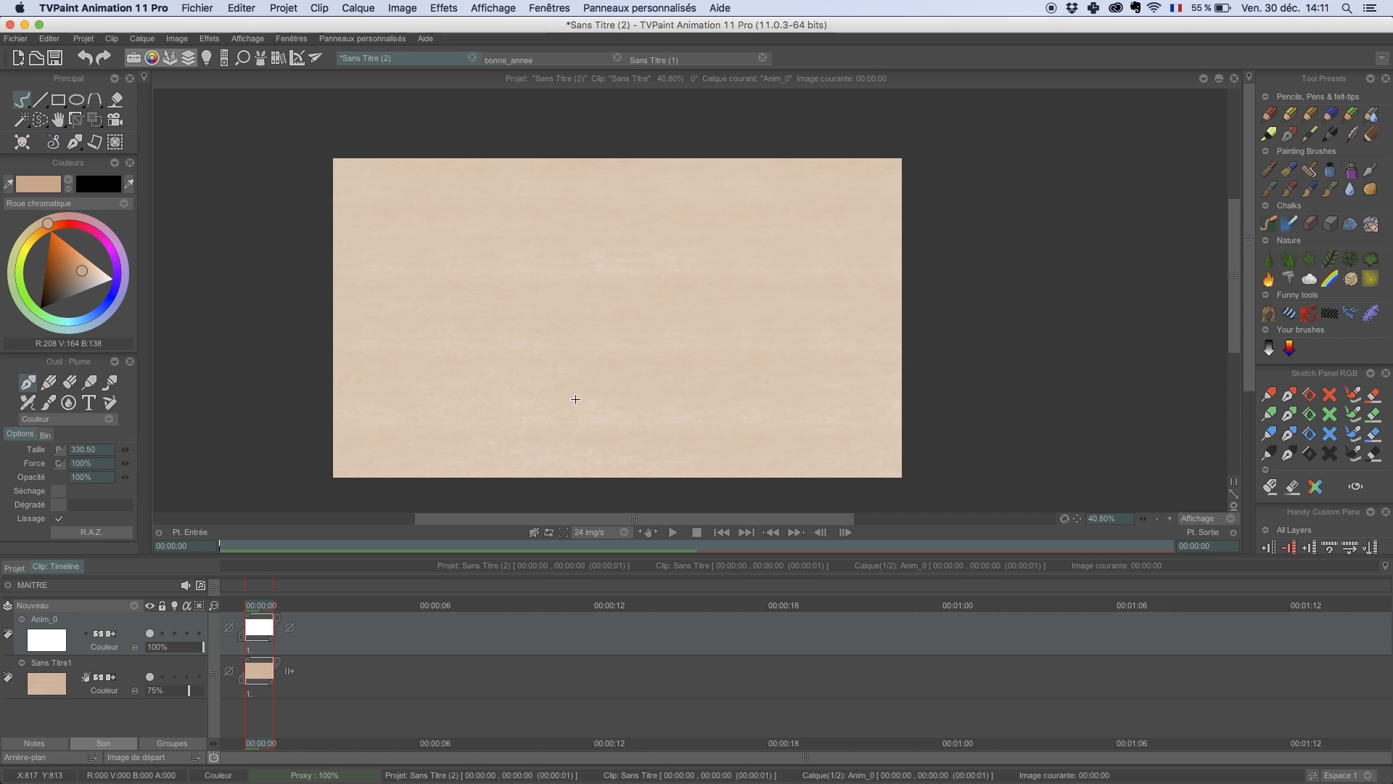
left_click(290, 38)
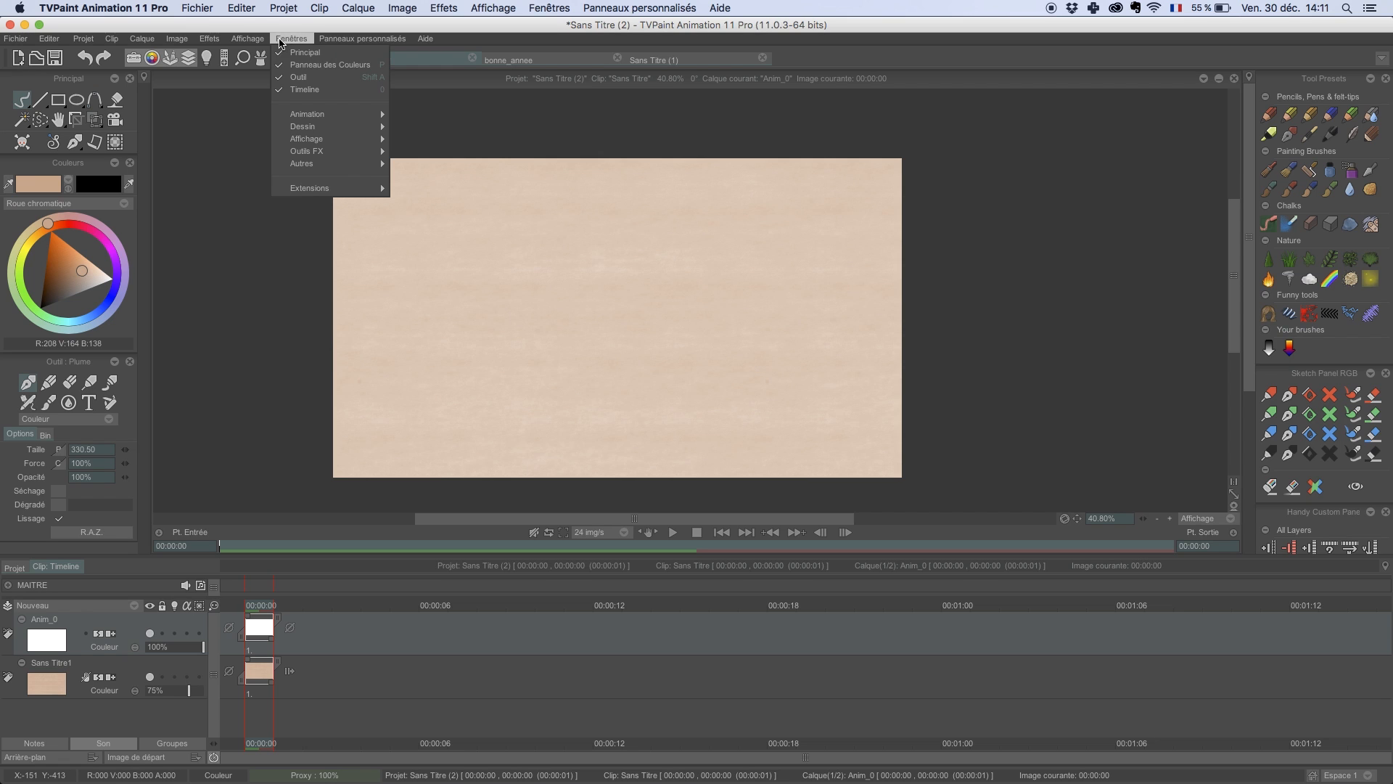
mouse_move(330, 127)
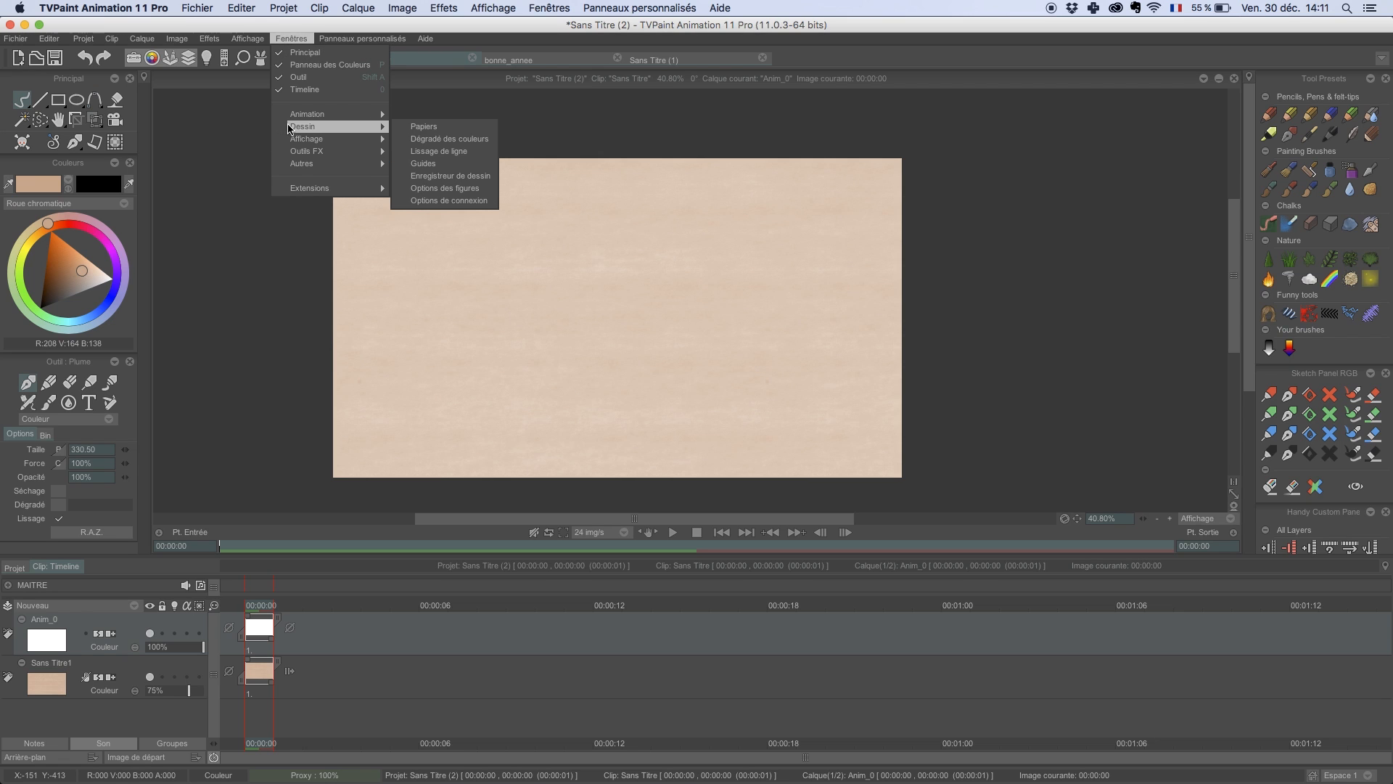
left_click(417, 176)
left_click_drag(836, 279, 1138, 267)
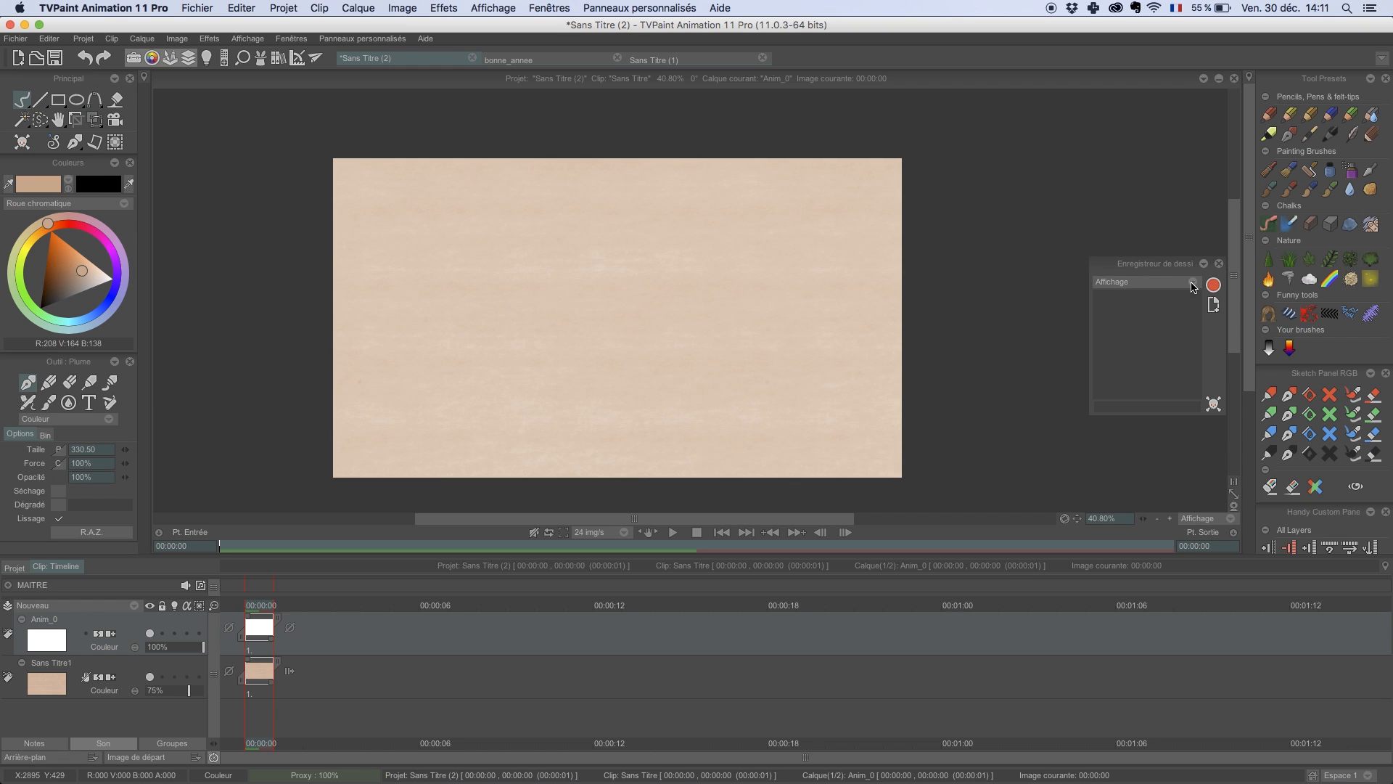
left_click(1214, 285)
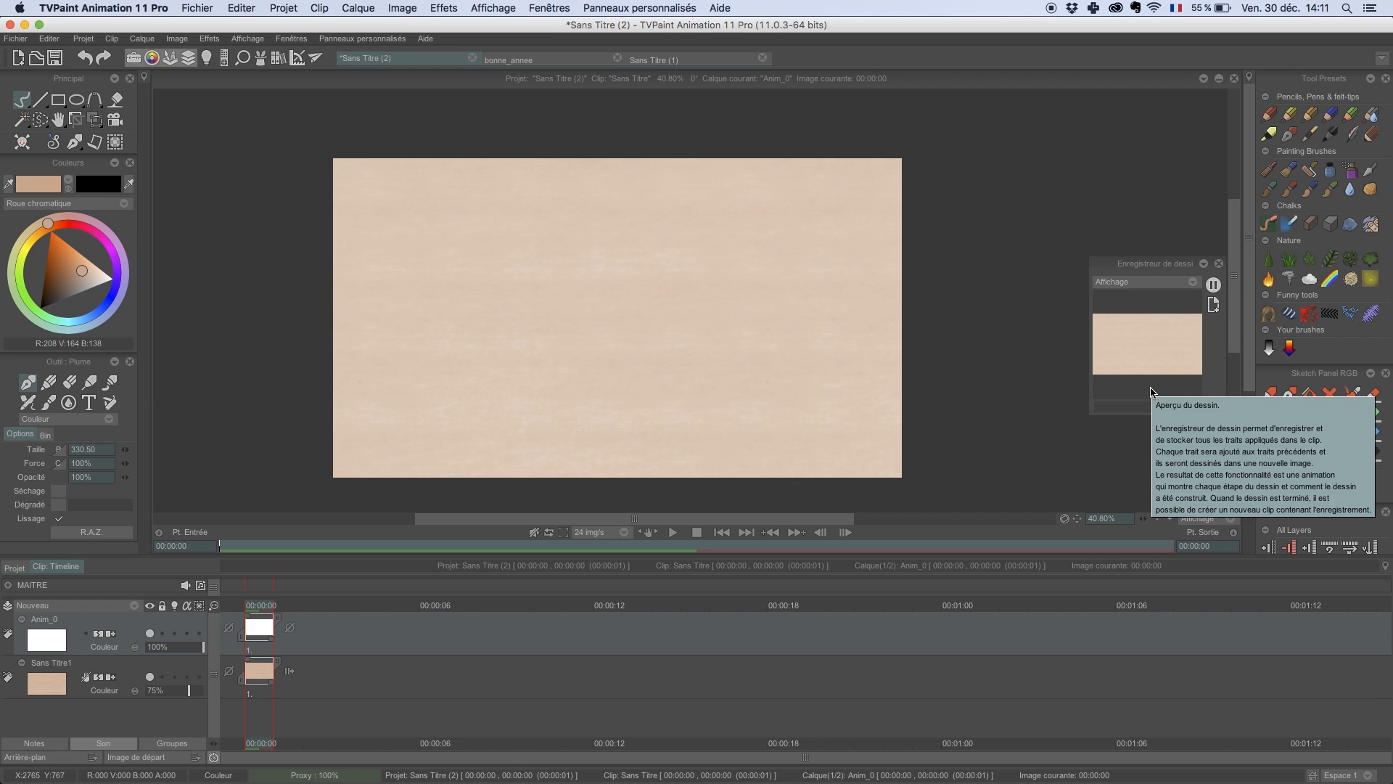
- Set the pen to black at size 12 and sketch a bald cartoon head in profile in the canvas's lower-left area
left_click(40, 307)
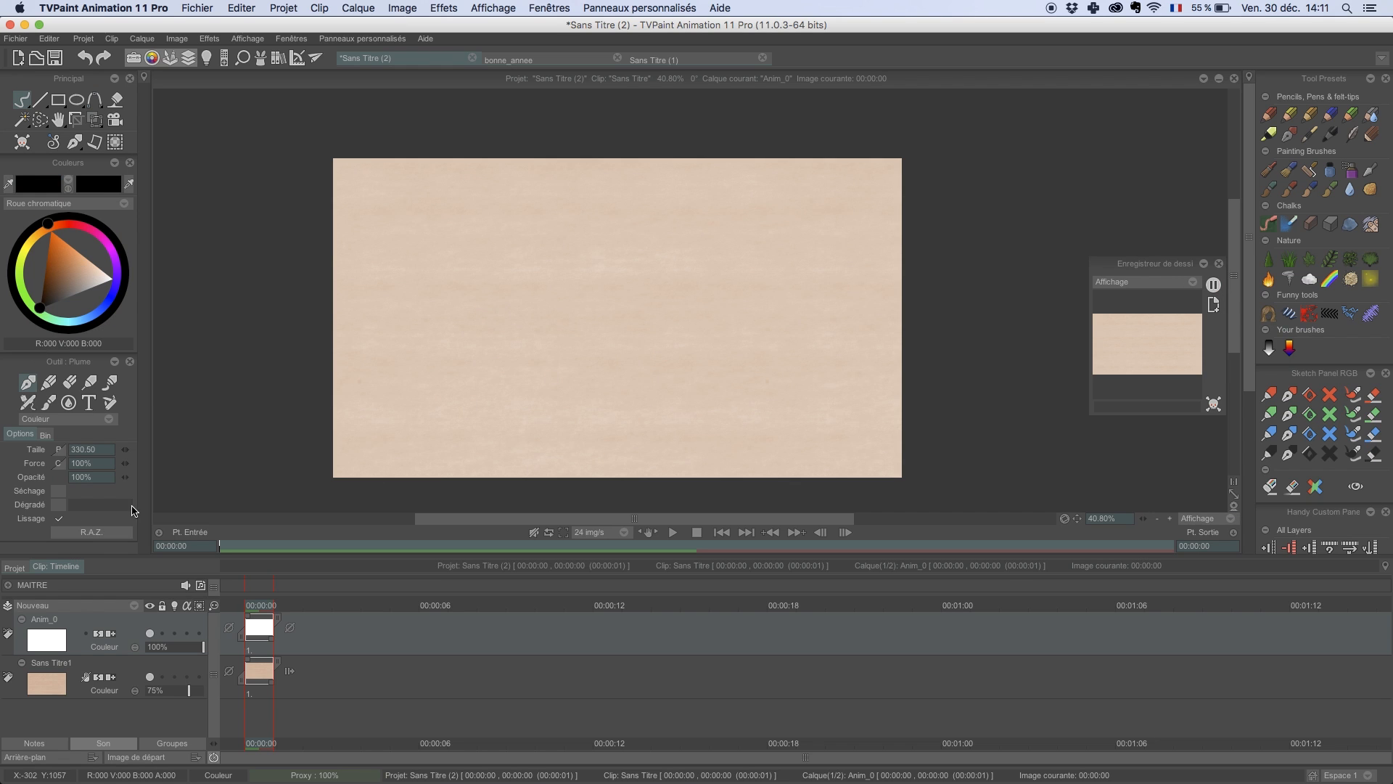
left_click_drag(121, 453, 95, 450)
left_click_drag(449, 274, 529, 325)
mouse_move(483, 259)
left_mouse_down()
mouse_move(571, 357)
mouse_move(546, 411)
mouse_move(481, 433)
left_mouse_up()
mouse_move(492, 356)
left_mouse_down()
mouse_move(419, 394)
mouse_move(368, 368)
mouse_move(428, 431)
left_mouse_up()
left_click_drag(377, 377, 505, 478)
left_click_drag(495, 440, 535, 424)
left_click_drag(535, 468, 568, 440)
left_click_drag(466, 458, 532, 472)
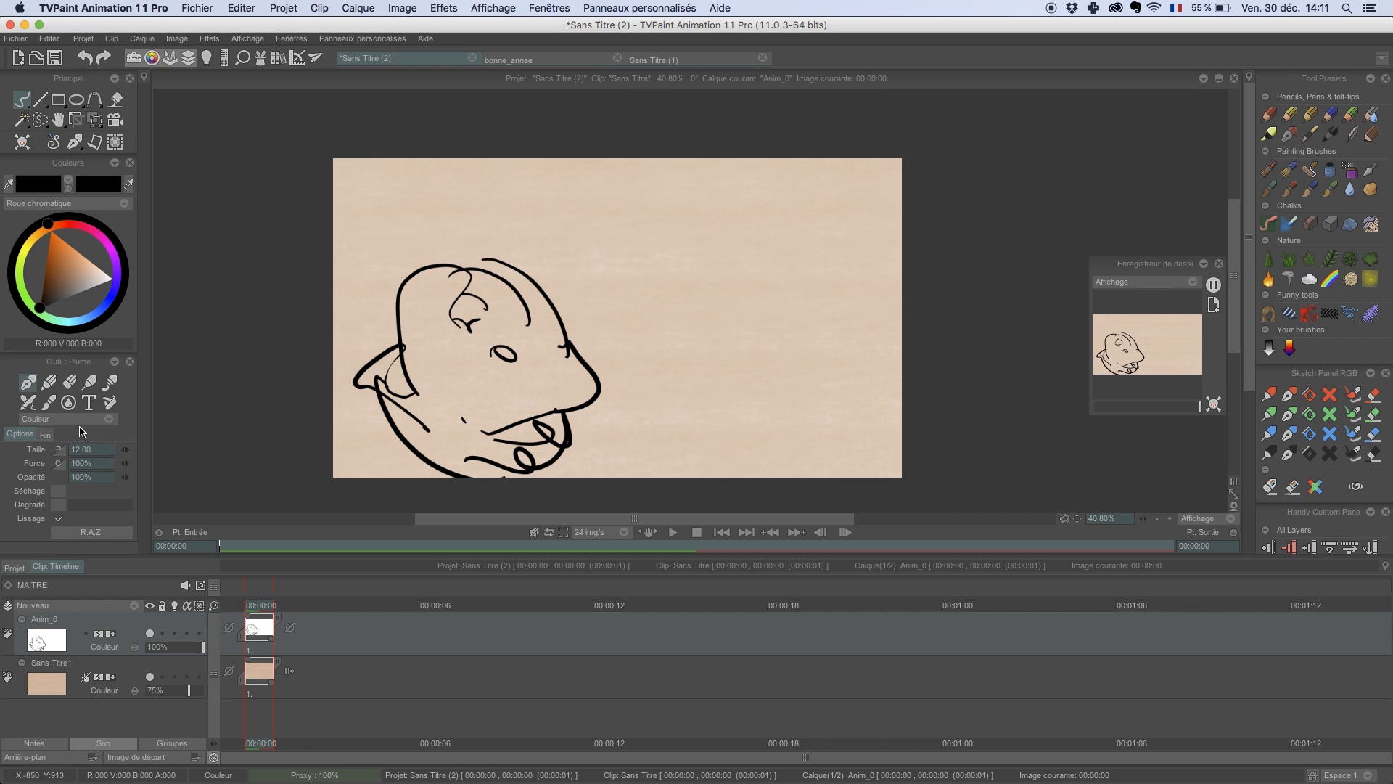
- Erase the whole profile head sketch and switch back to the pen
left_click(69, 383)
mouse_move(381, 434)
left_mouse_down()
mouse_move(445, 422)
mouse_move(477, 380)
mouse_move(443, 258)
mouse_move(460, 232)
left_mouse_up()
left_click(28, 383)
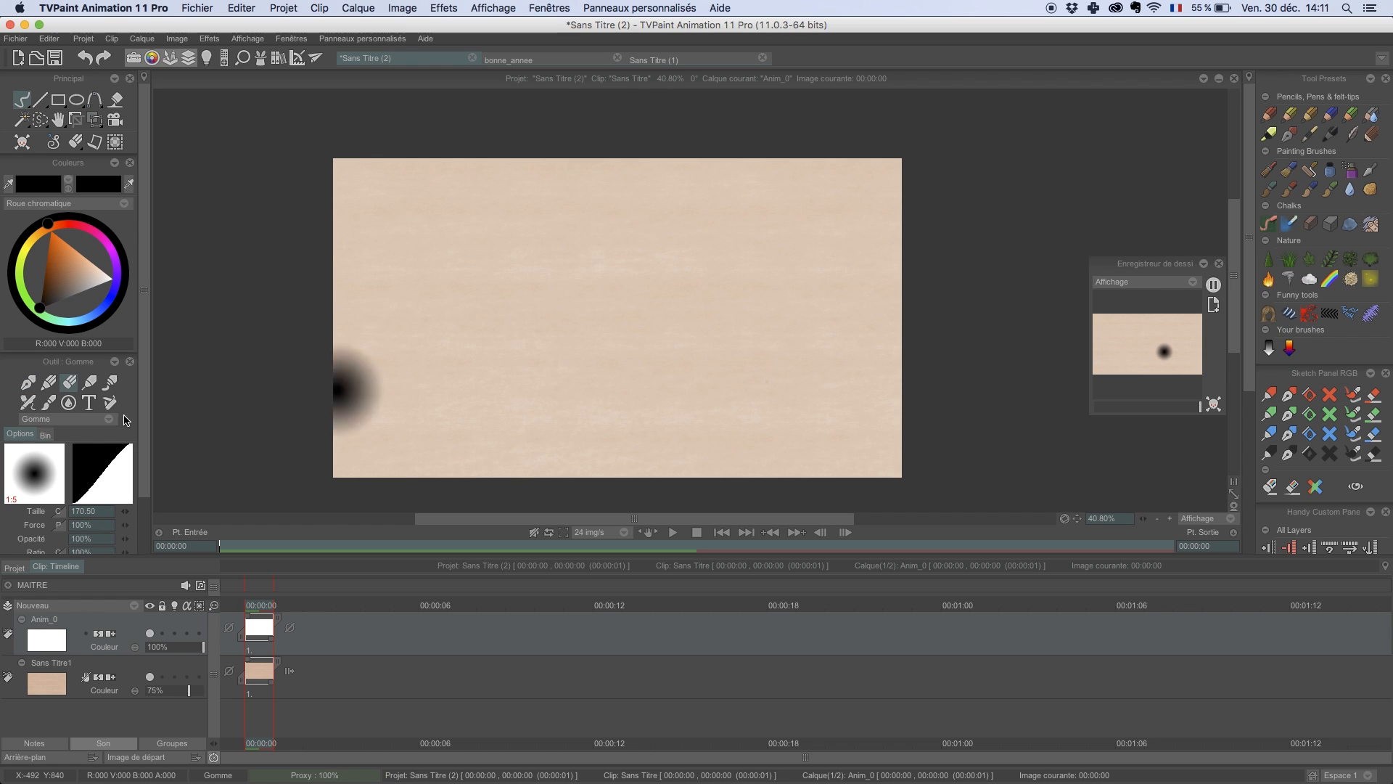
- Draw a second cartoon head with thick hair in the middle of the canvas and erase it completely
mouse_move(559, 306)
left_mouse_down()
mouse_move(686, 243)
mouse_move(769, 378)
mouse_move(754, 392)
left_mouse_up()
left_click_drag(721, 404, 616, 397)
mouse_move(579, 277)
left_mouse_down()
mouse_move(547, 378)
mouse_move(631, 445)
mouse_move(602, 398)
mouse_move(666, 450)
left_mouse_up()
mouse_move(597, 338)
left_mouse_down()
mouse_move(630, 392)
mouse_move(634, 449)
mouse_move(762, 375)
mouse_move(827, 456)
left_mouse_up()
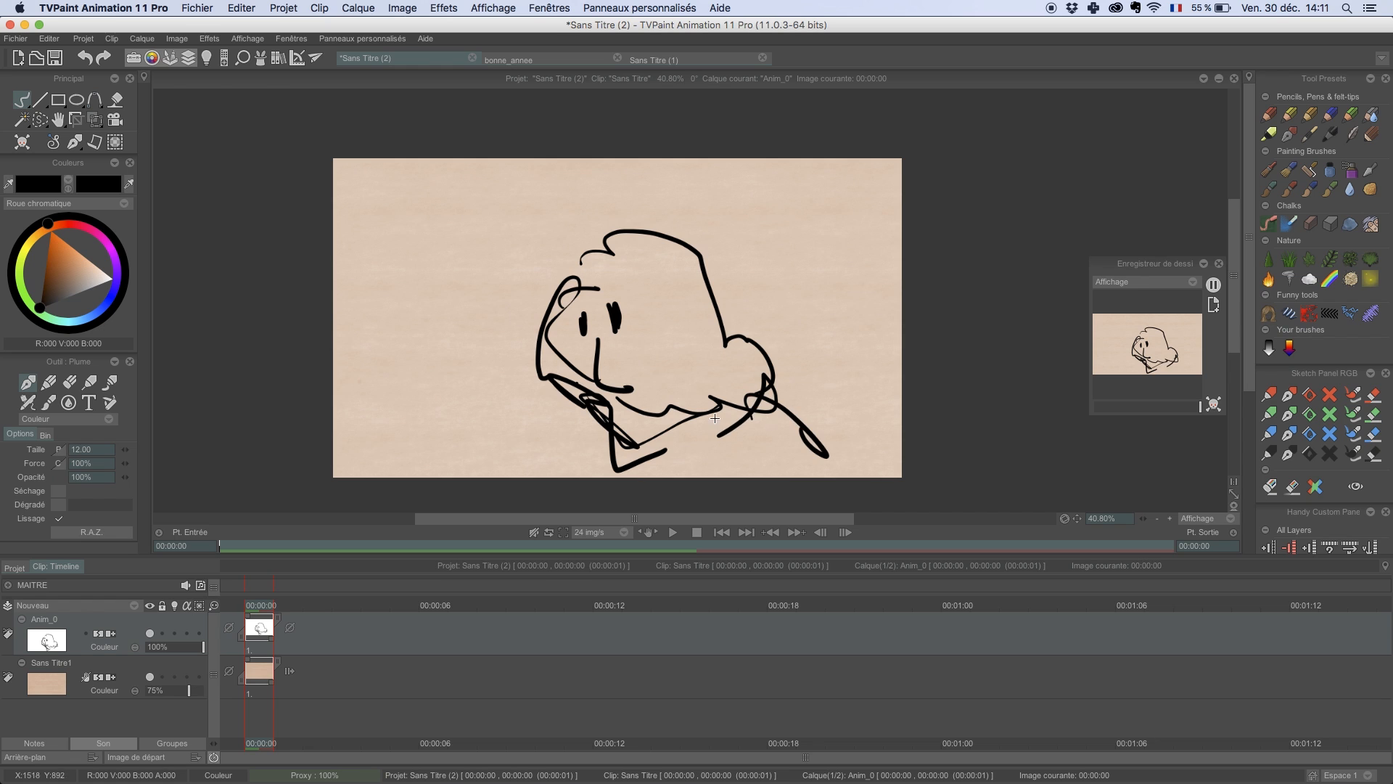
mouse_move(595, 440)
left_mouse_down()
mouse_move(611, 458)
mouse_move(590, 421)
mouse_move(762, 399)
mouse_move(579, 252)
mouse_move(613, 206)
left_mouse_up()
left_click(69, 381)
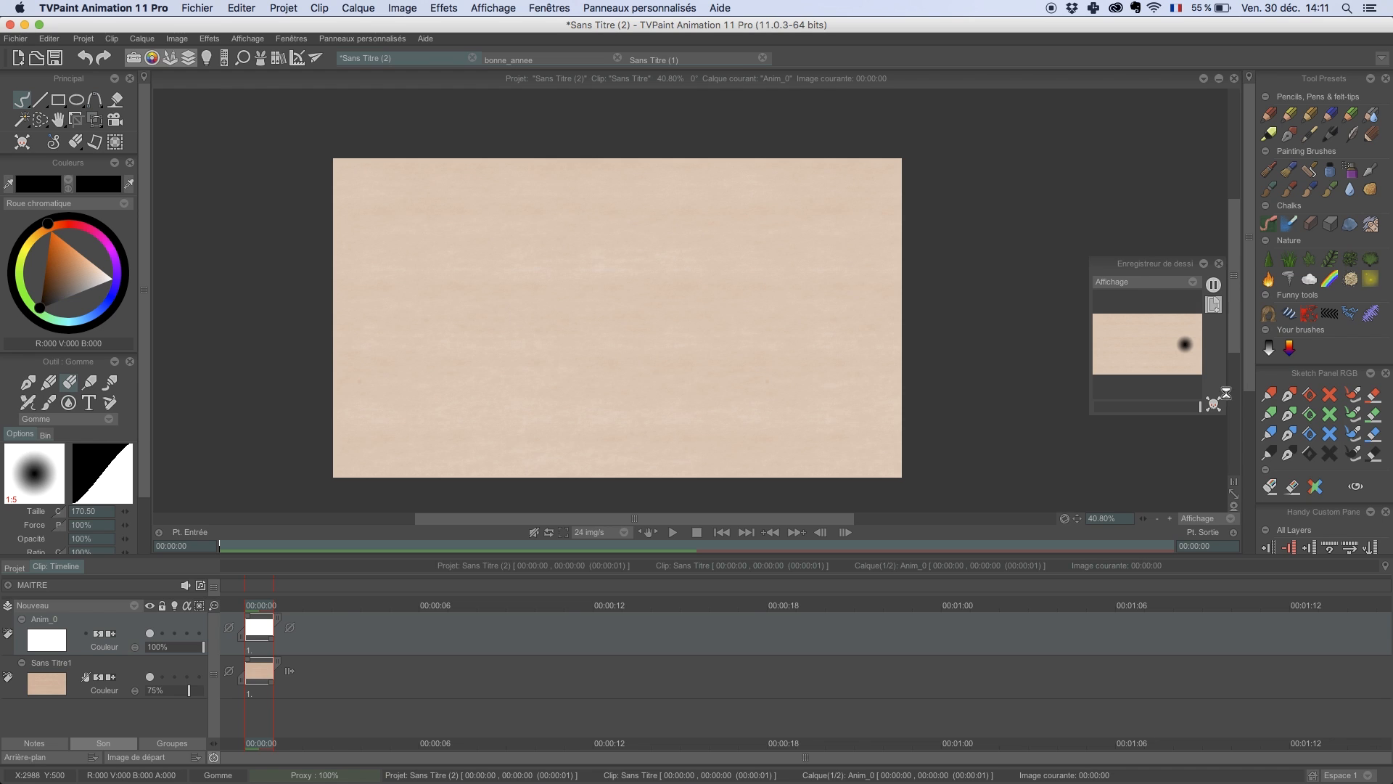
- Switch to the bonne_annee project and scrub through the opening frames of its recorded drawing up to 00:01:11
mouse_move(253, 612)
left_mouse_down()
mouse_move(1197, 606)
mouse_move(525, 606)
left_mouse_up()
left_click(517, 63)
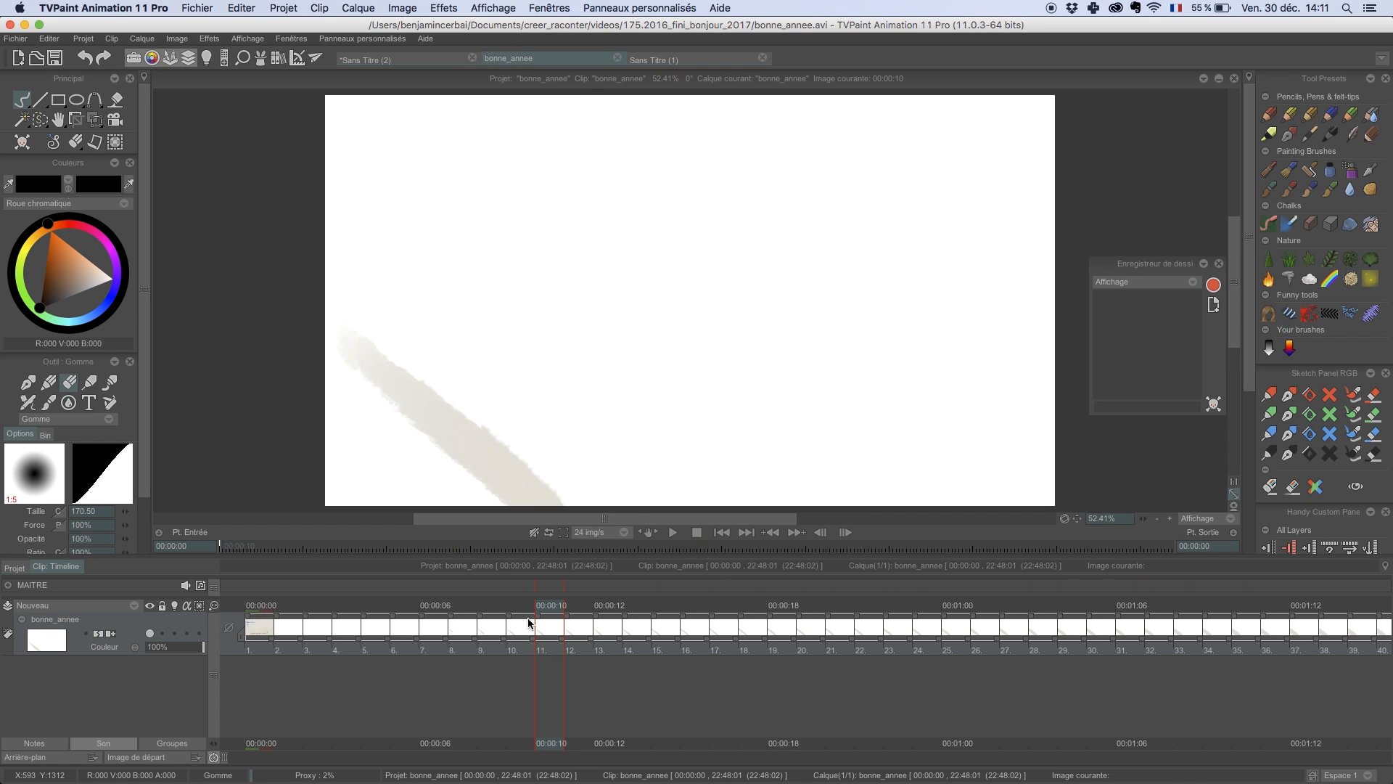
left_click_drag(449, 608, 1291, 629)
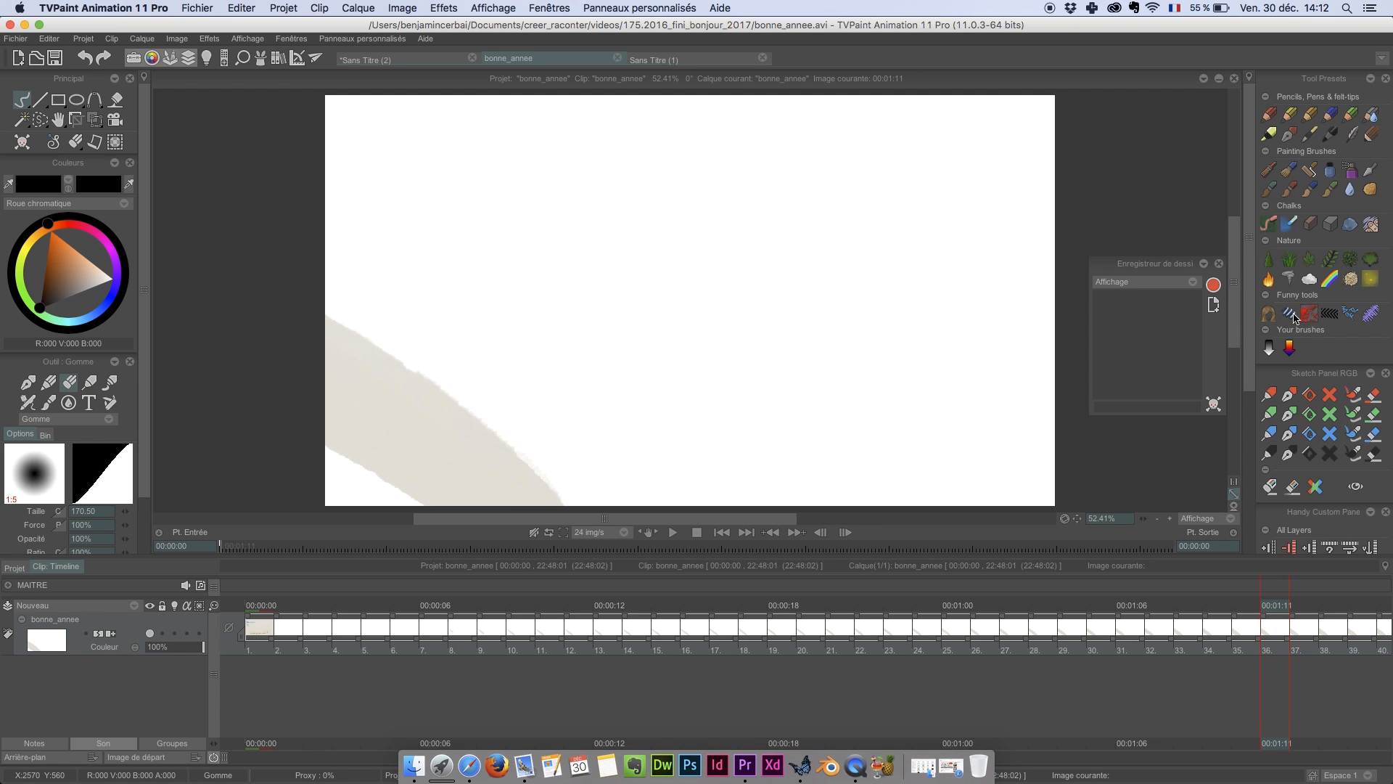
- Open bonne_annee.avi from the project folder in QuickTime Player, watch it in fast forward and close it
left_click(414, 765)
double_click(438, 444)
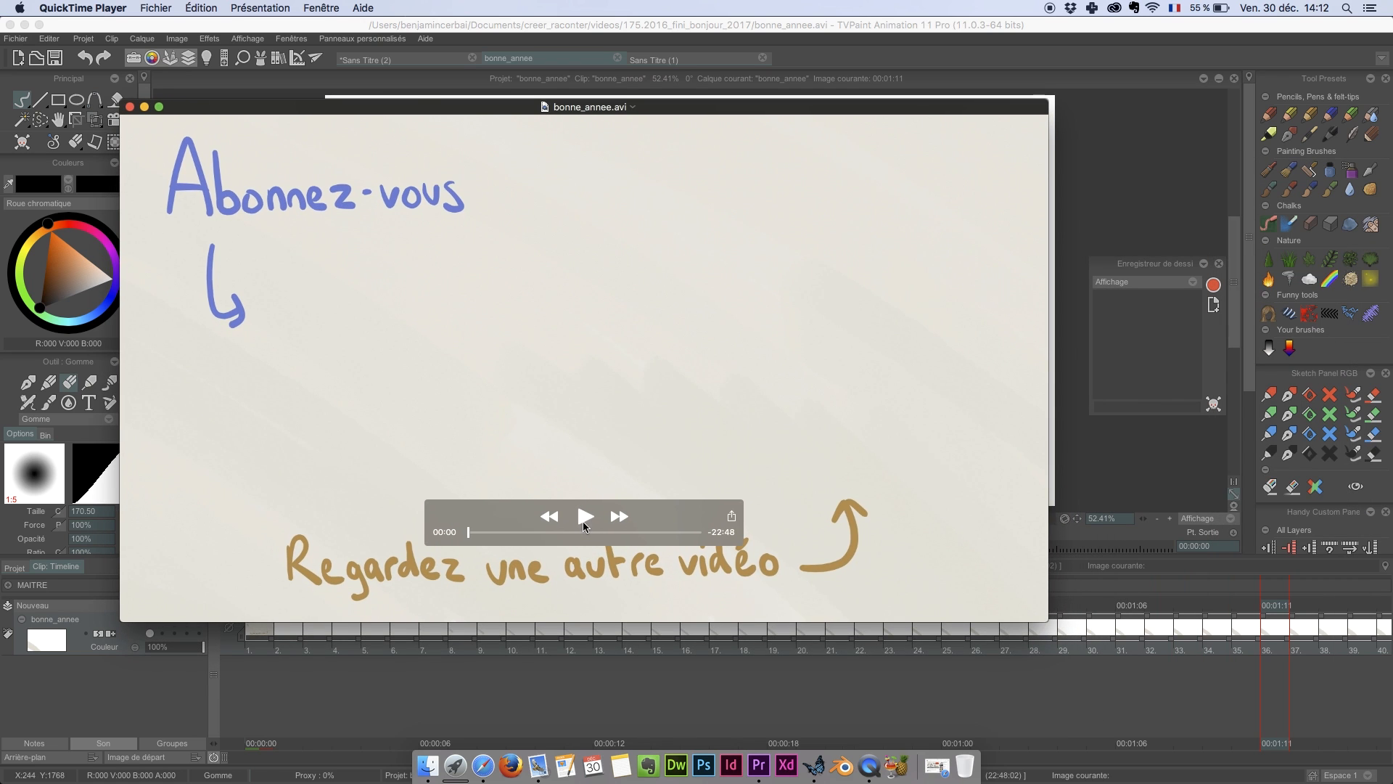
left_click(585, 516)
left_click(619, 517)
left_click(627, 517)
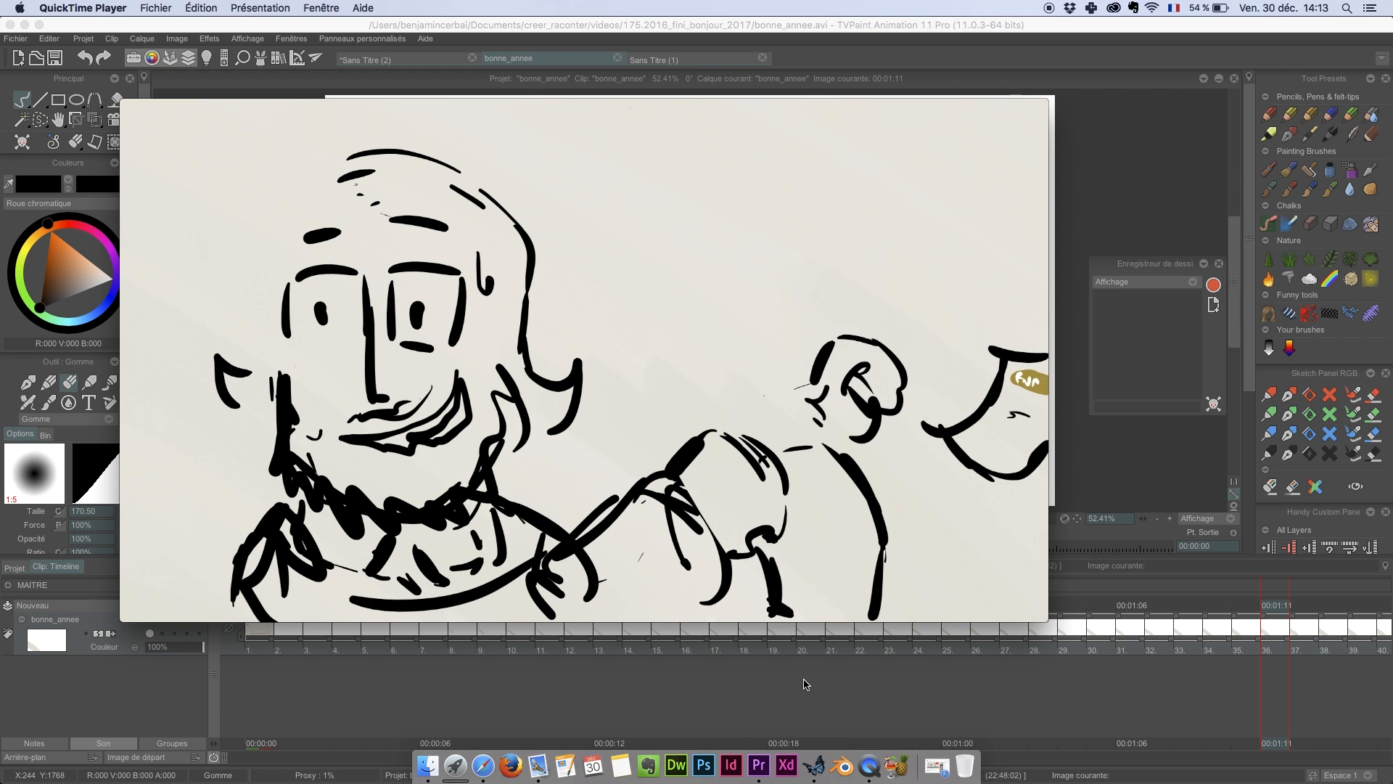
key("super+w")
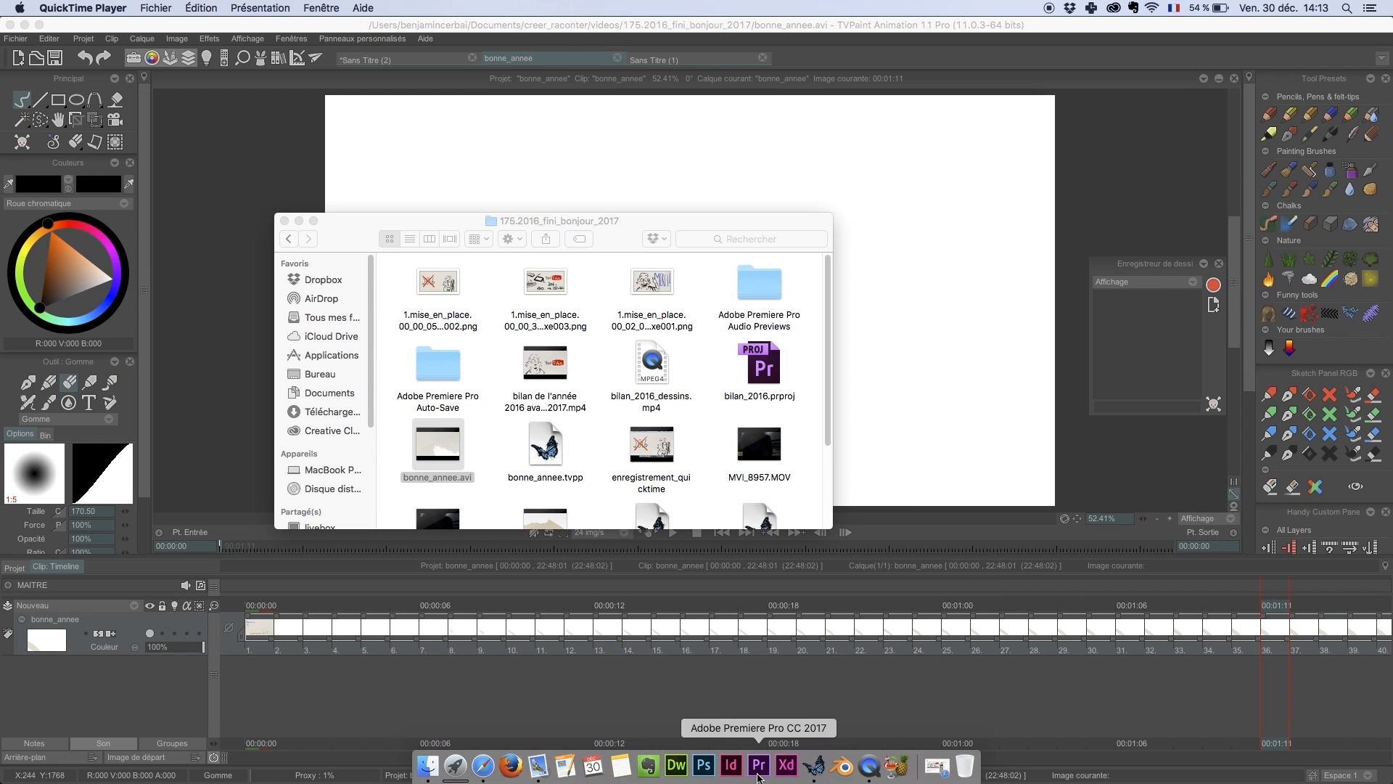
- Switch to Premiere Pro and, in the 1.mise_en_place sequence, hide video track V2 and show V1
left_click(758, 765)
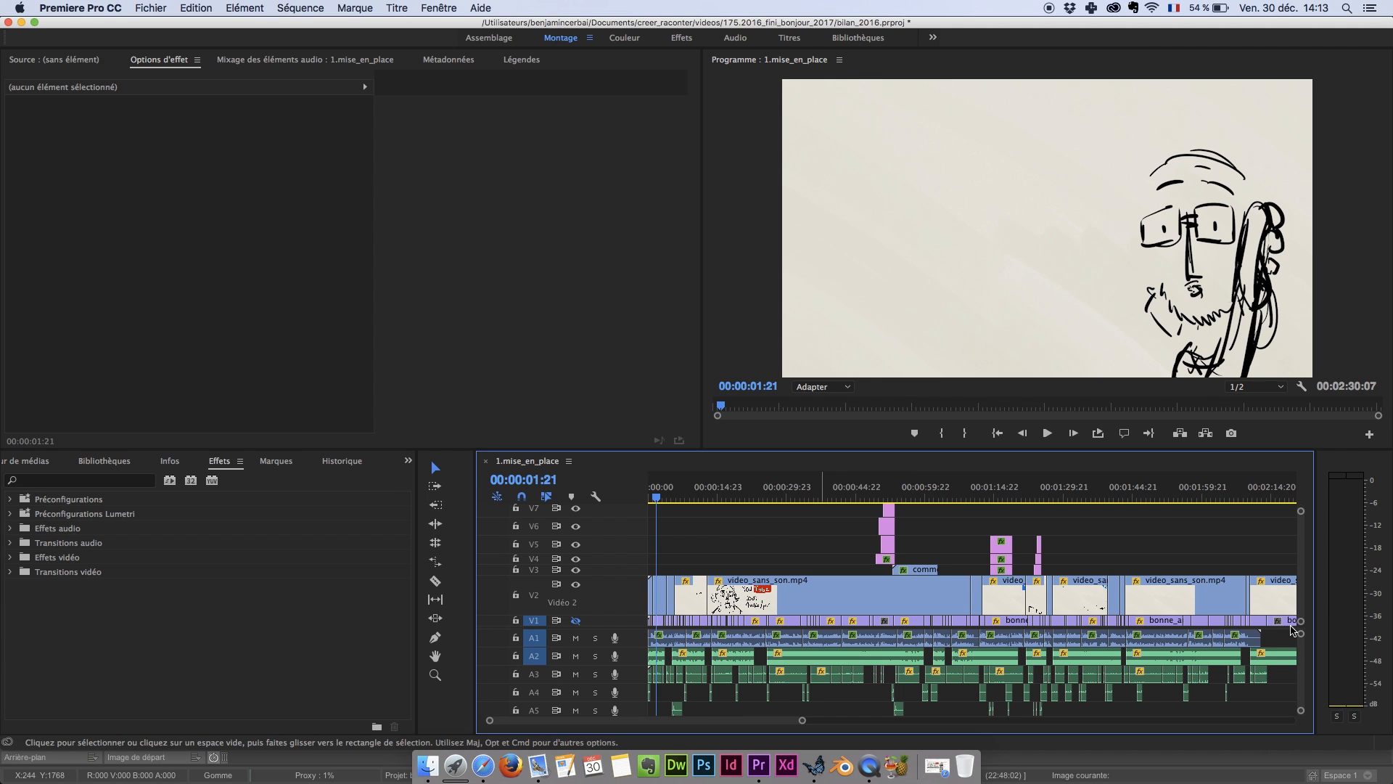
scroll(799, 616, "up", 5)
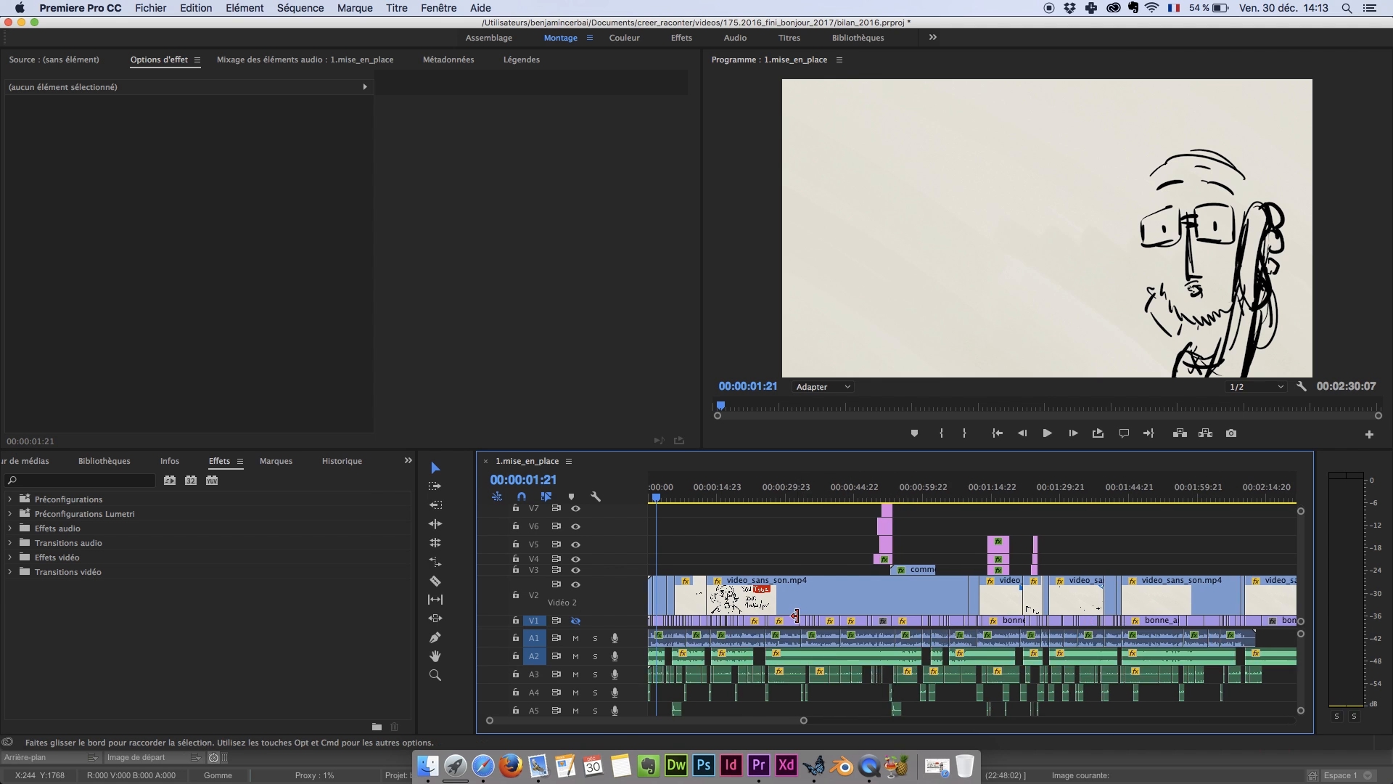
scroll(755, 619, "up", 5)
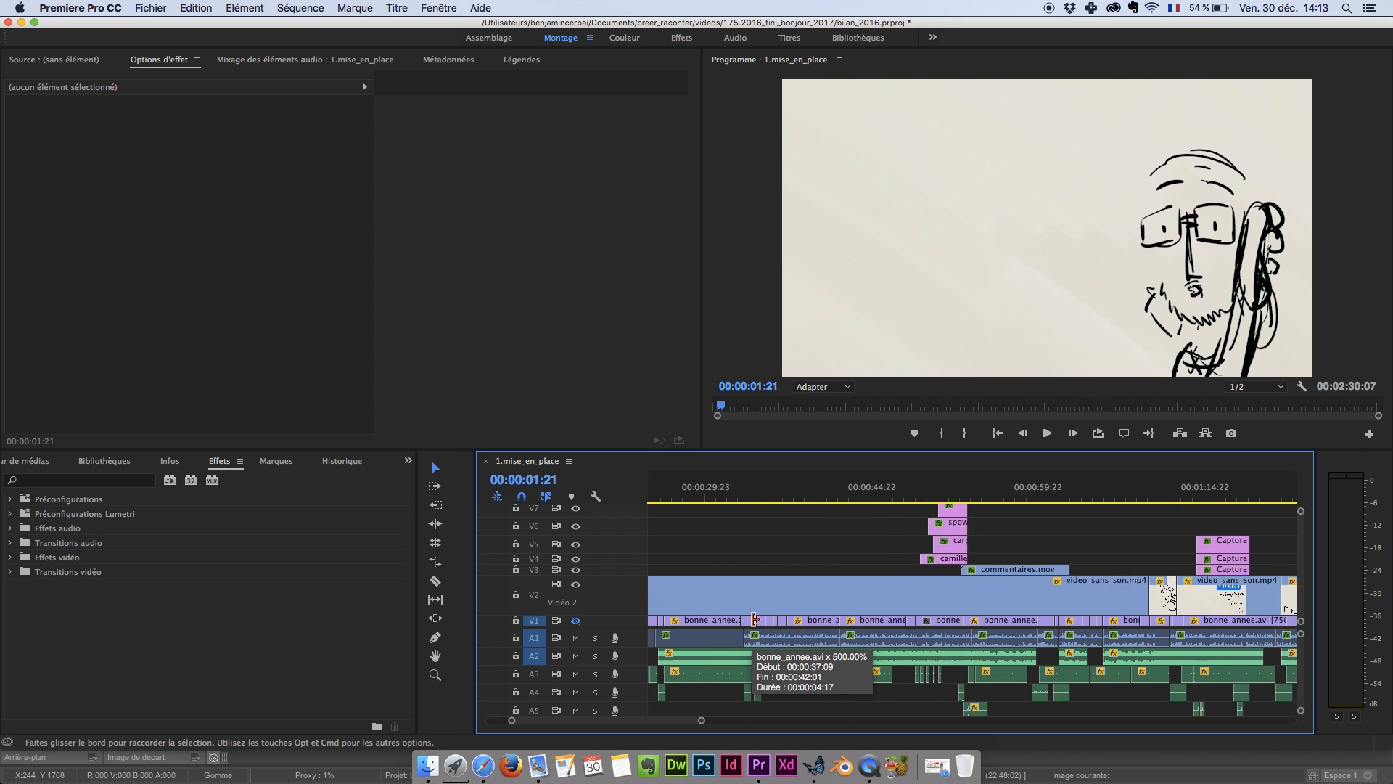
left_click(575, 585)
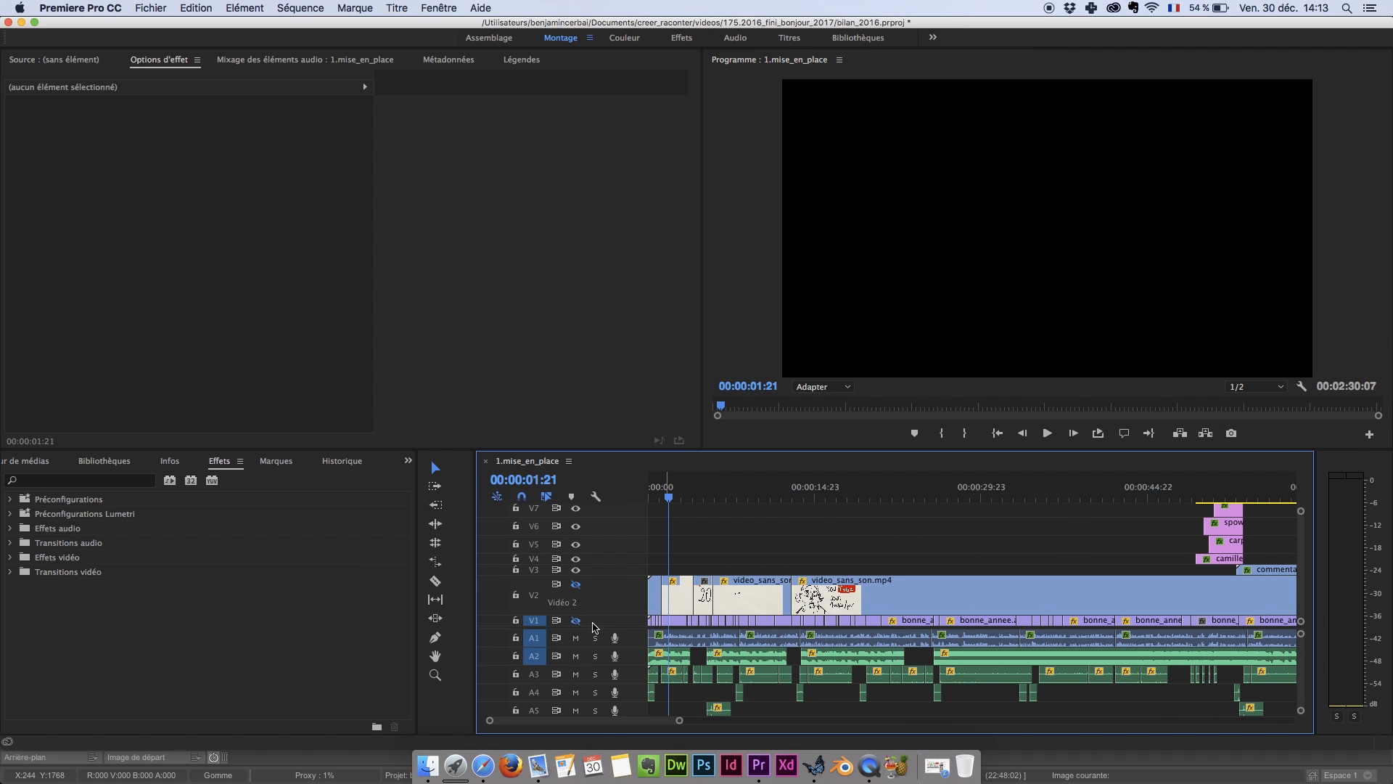
left_click(576, 621)
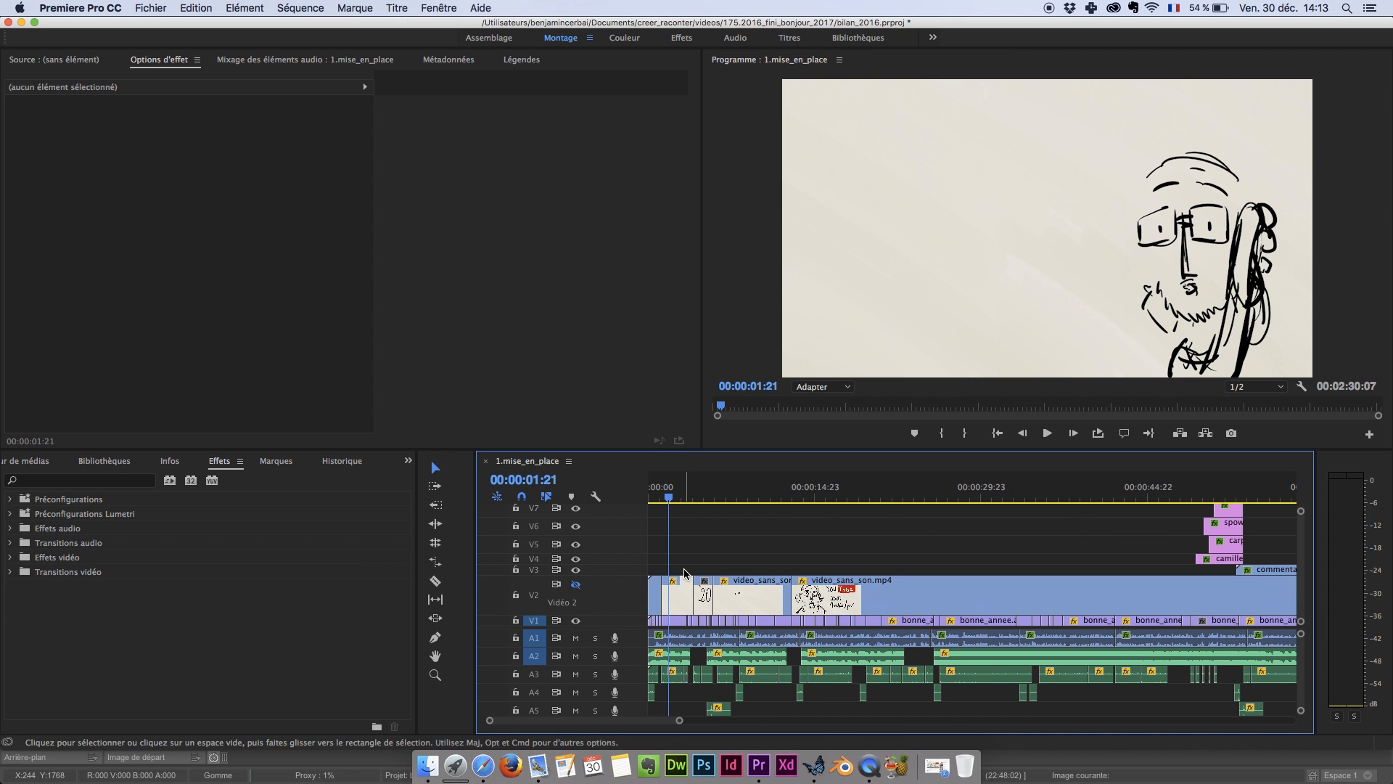
scroll(686, 573, "down", 3)
scroll(686, 573, "down", 3)
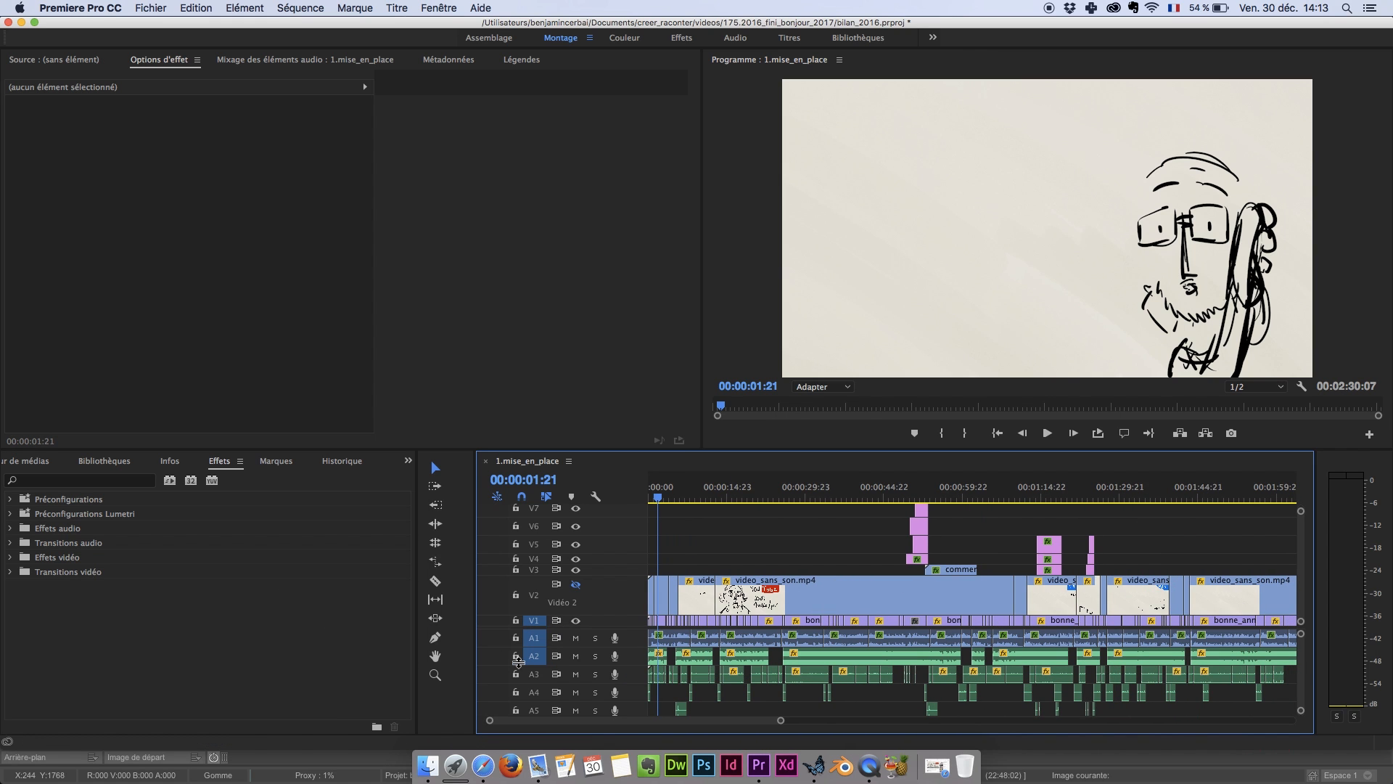
- Look at bonne_annee.avi in its Finder folder, return to Premiere Pro and move the playhead to 00:00:08:11
left_click(439, 759)
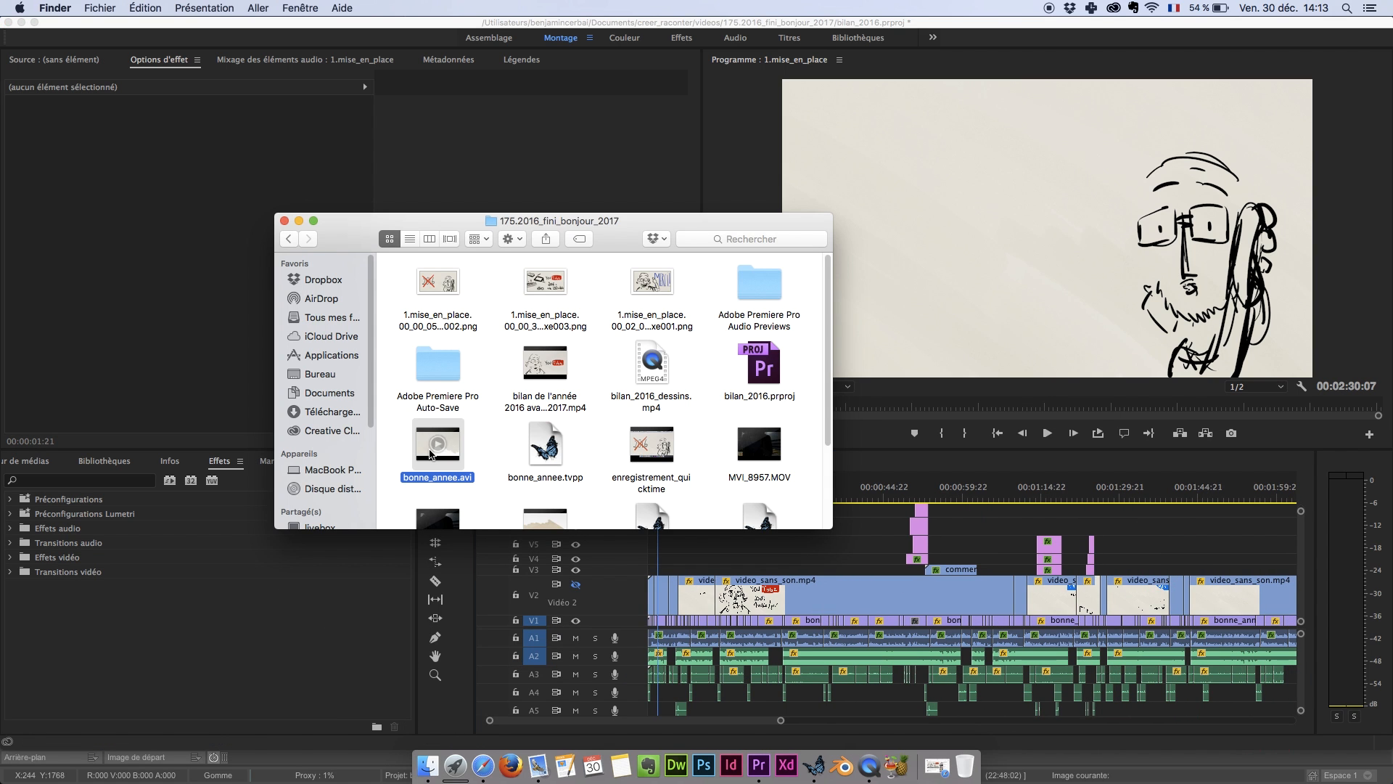
left_click(986, 522)
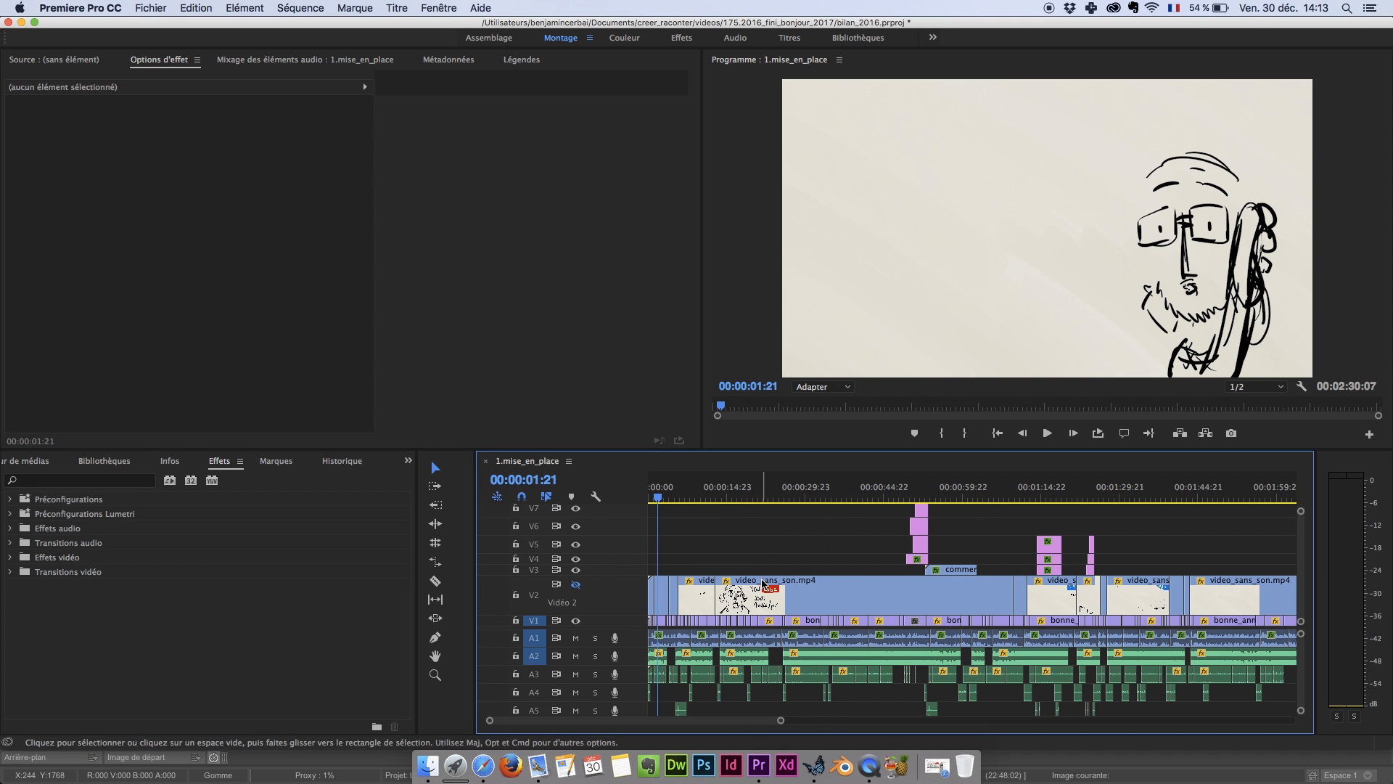
left_click(693, 498)
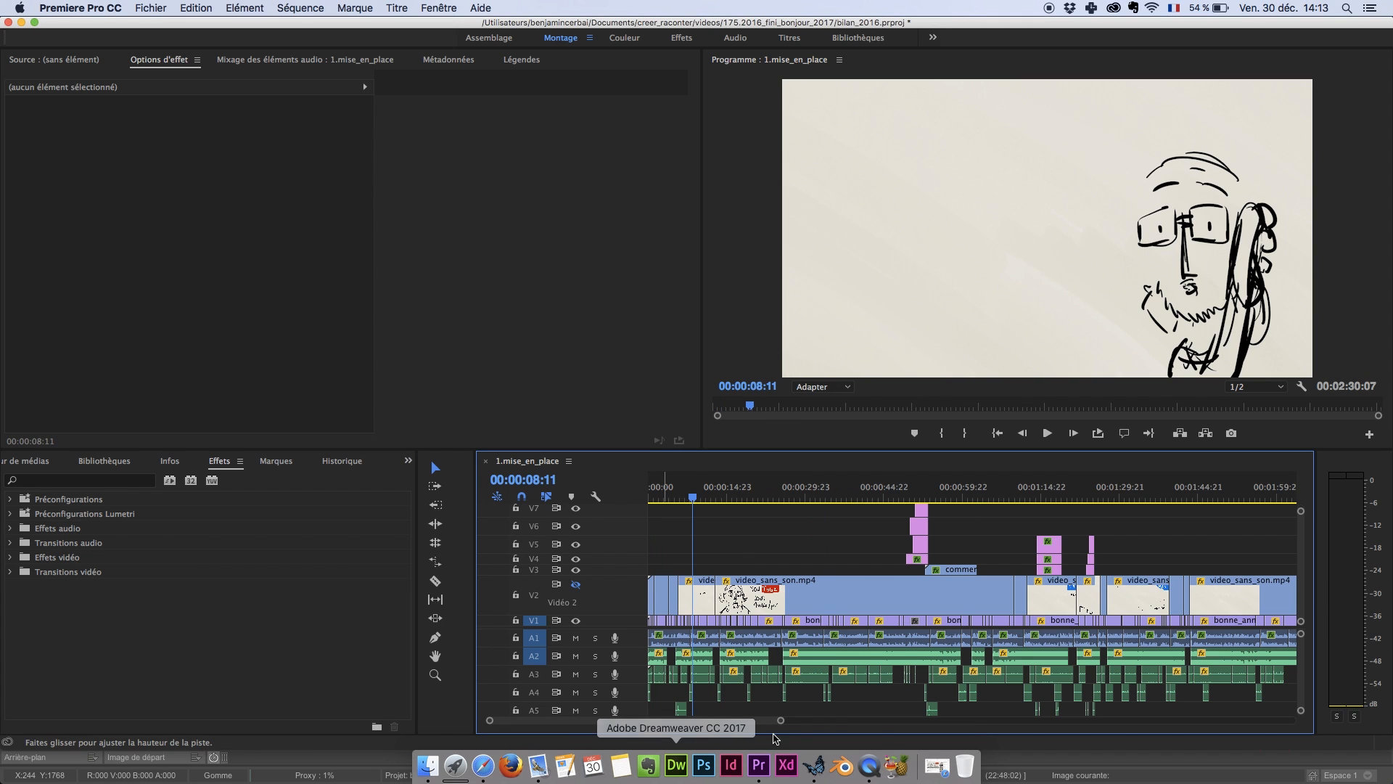
- Reopen bonne_annee.avi in QuickTime Player, start playback briefly and go to about 02:26
left_click(870, 766)
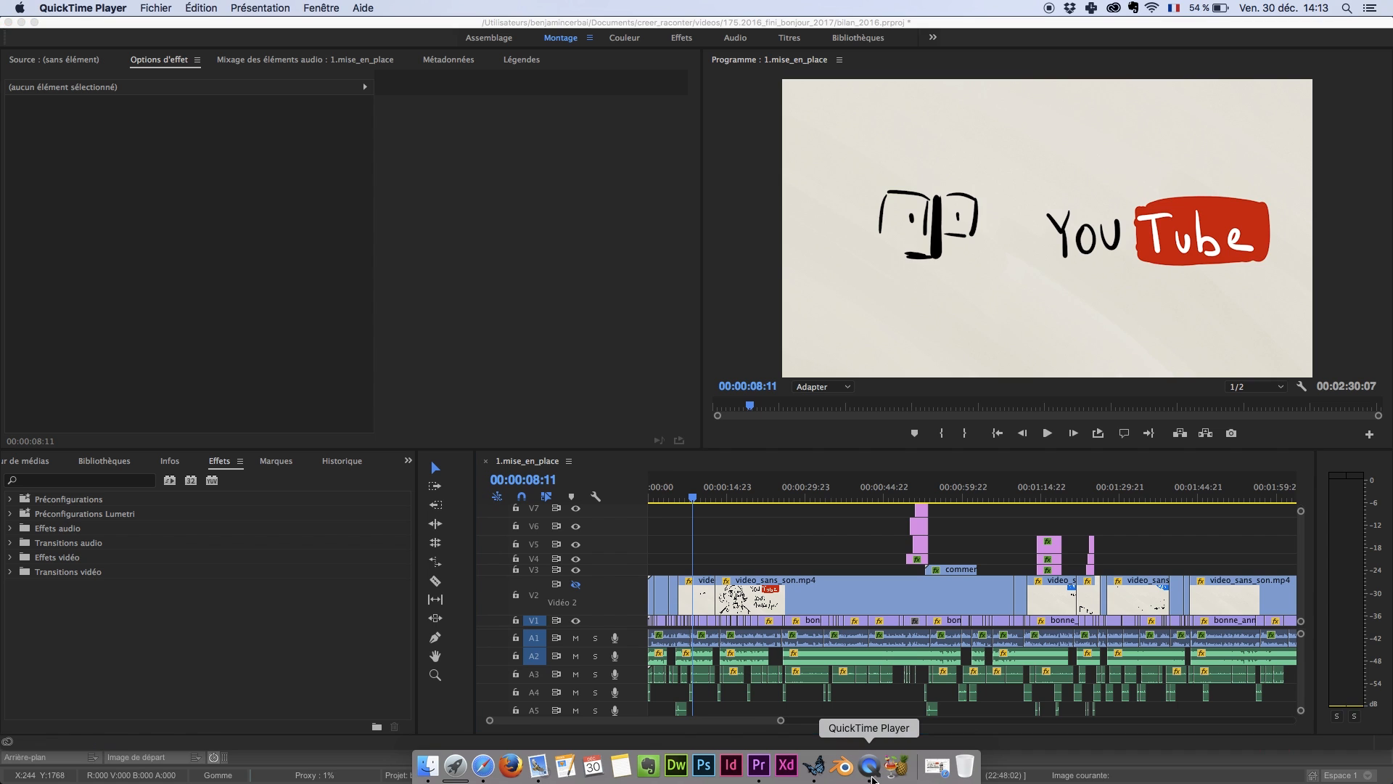
left_click(428, 763)
double_click(436, 450)
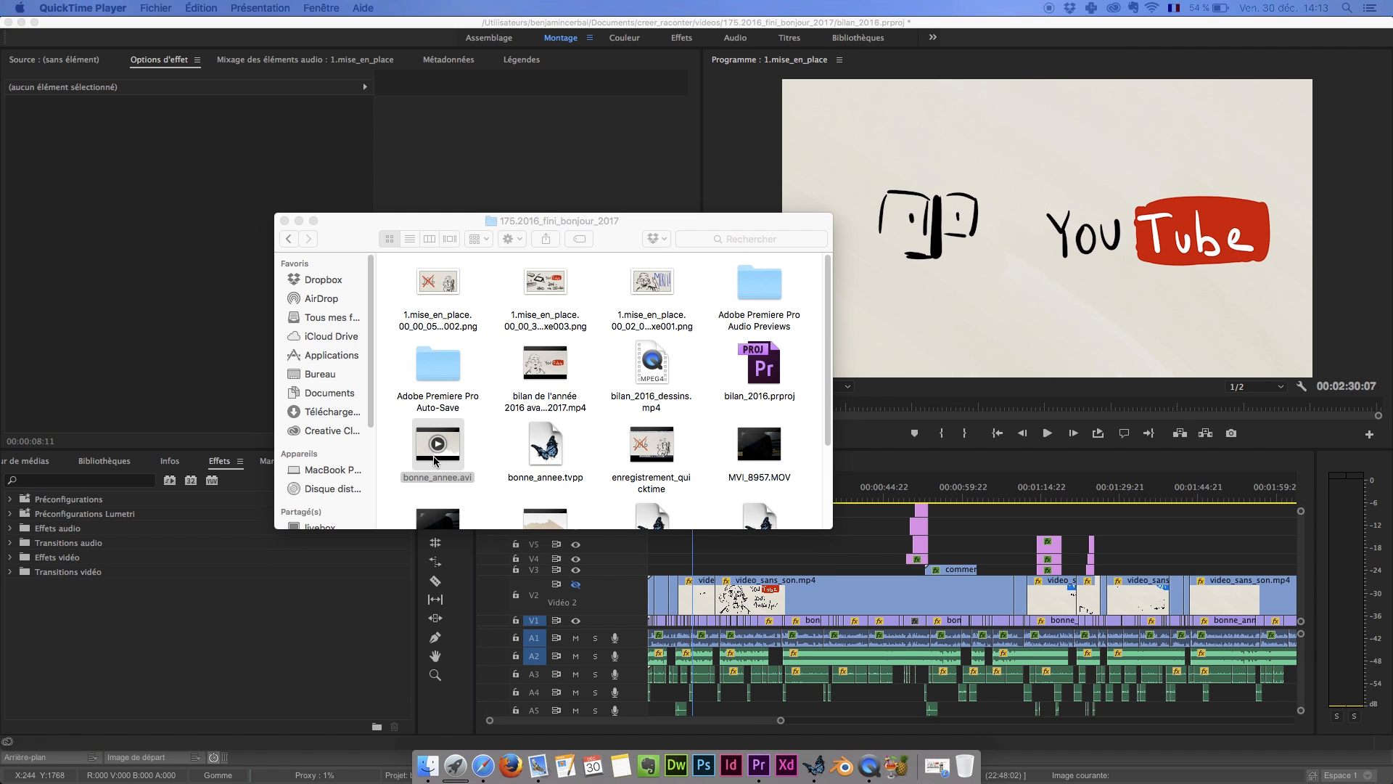
left_click_drag(1392, 22, 342, 119)
key("space")
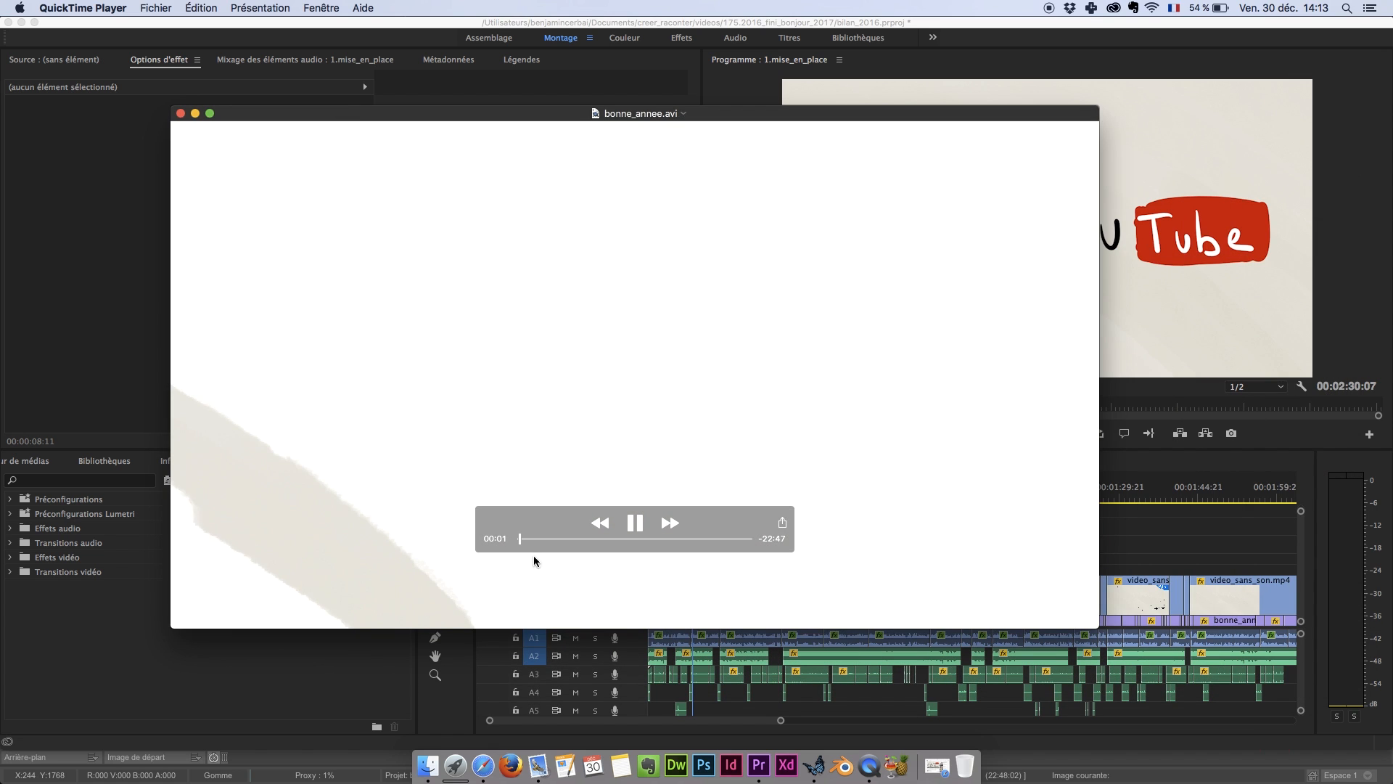
left_click(530, 540)
key("space")
left_click_drag(533, 540, 545, 541)
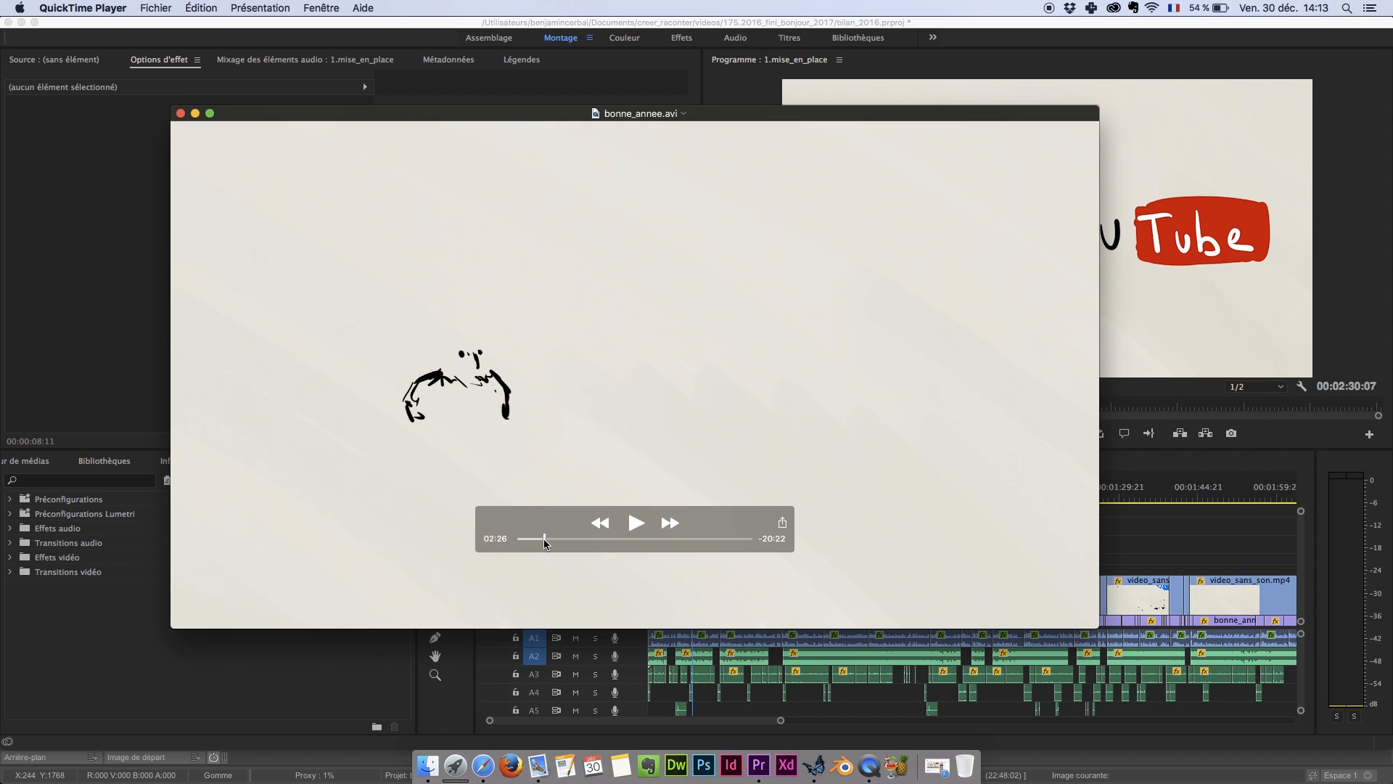
- Play bonne_annee.avi in fast forward from about 02:26 and pause at about 02:55, during the red shape's drawing
key("space")
key("space")
left_click(661, 524)
left_click(661, 524)
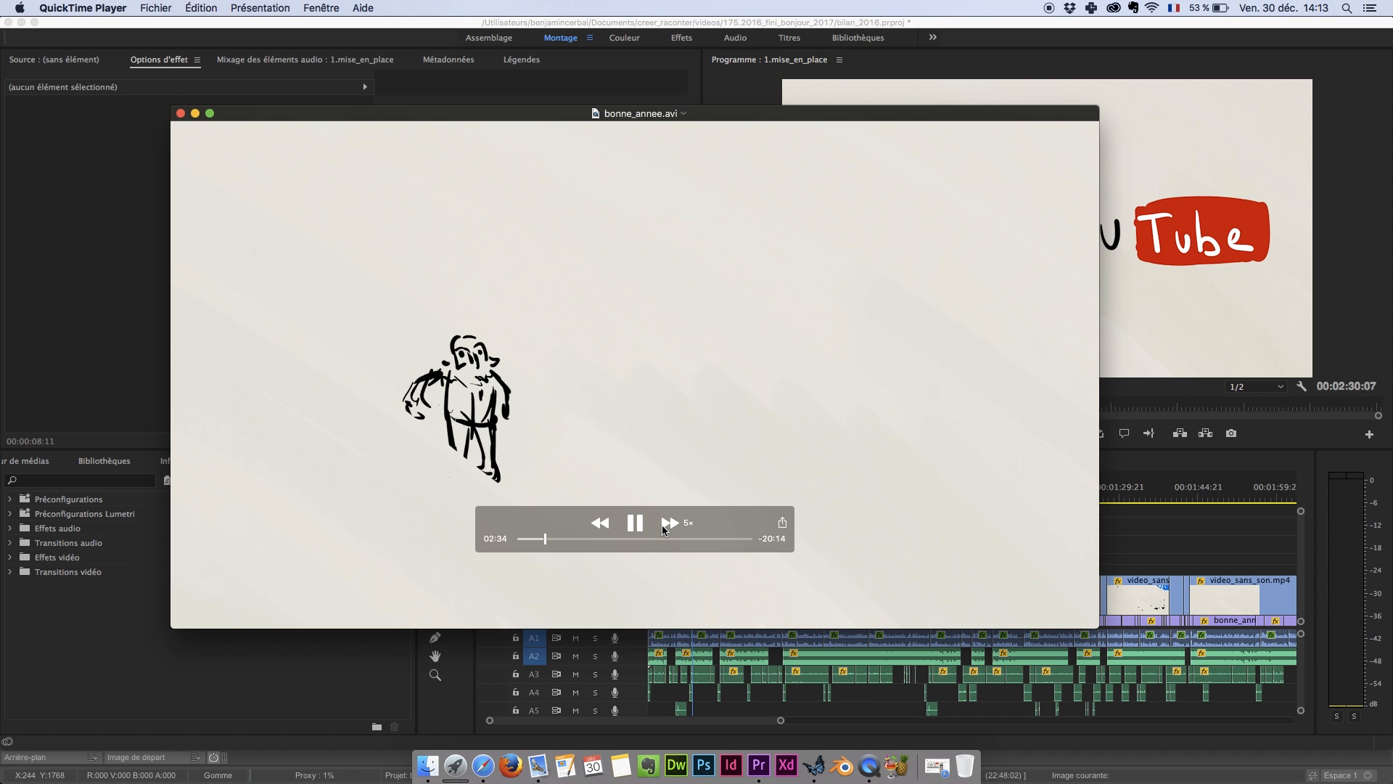
left_click(602, 523)
key("space")
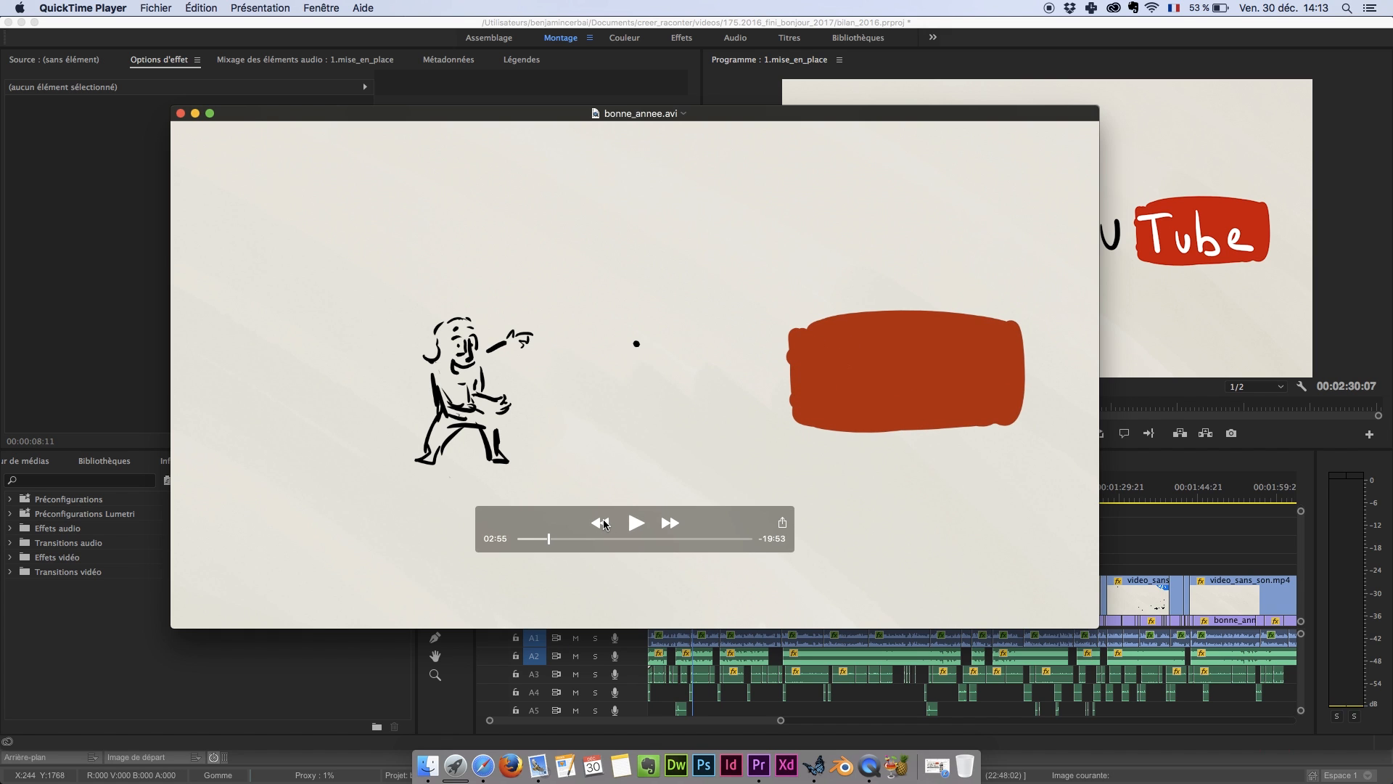
- Rewind bonne_annee.avi, play it in fast forward and pause at about 02:32, during the standing figure's drawing
left_click(605, 524)
left_click(605, 524)
left_click(605, 524)
left_click(605, 523)
left_click(604, 524)
key("space")
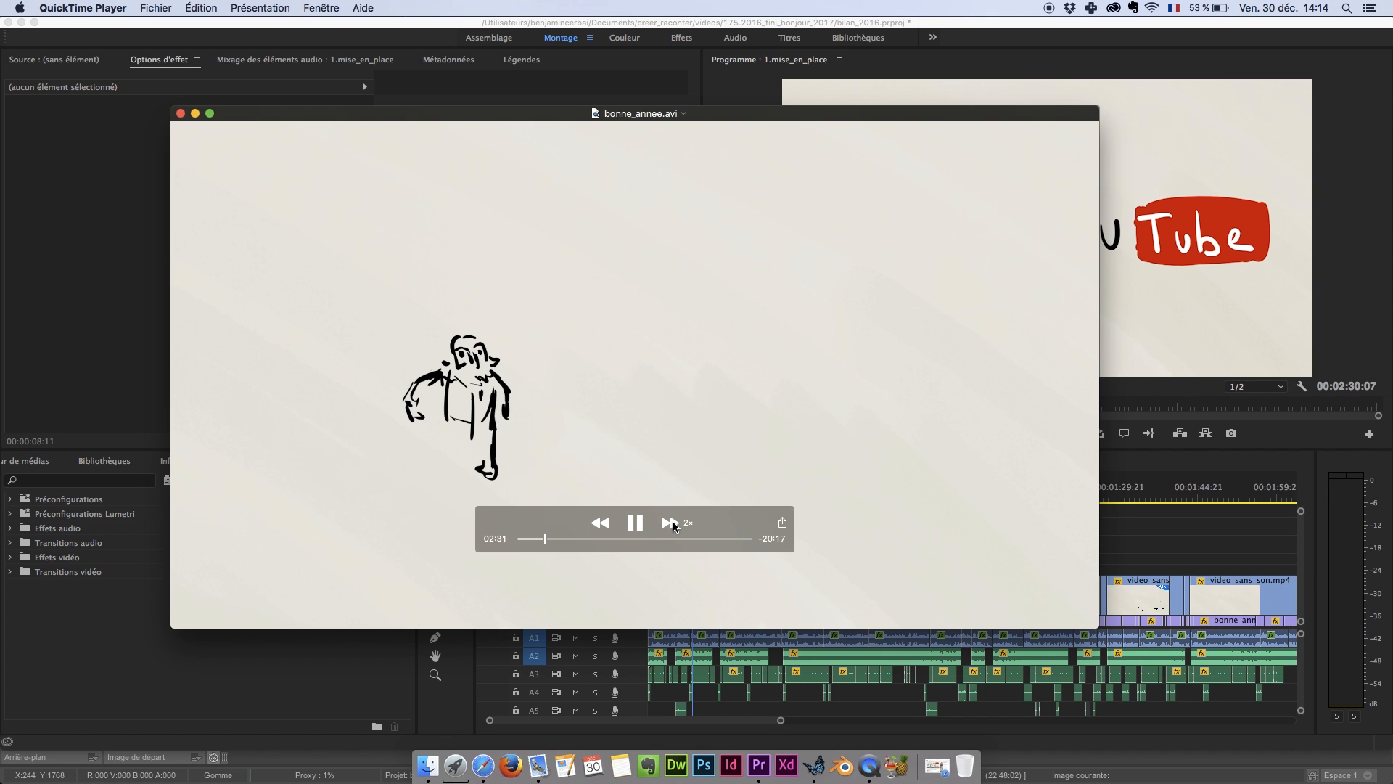
key("space")
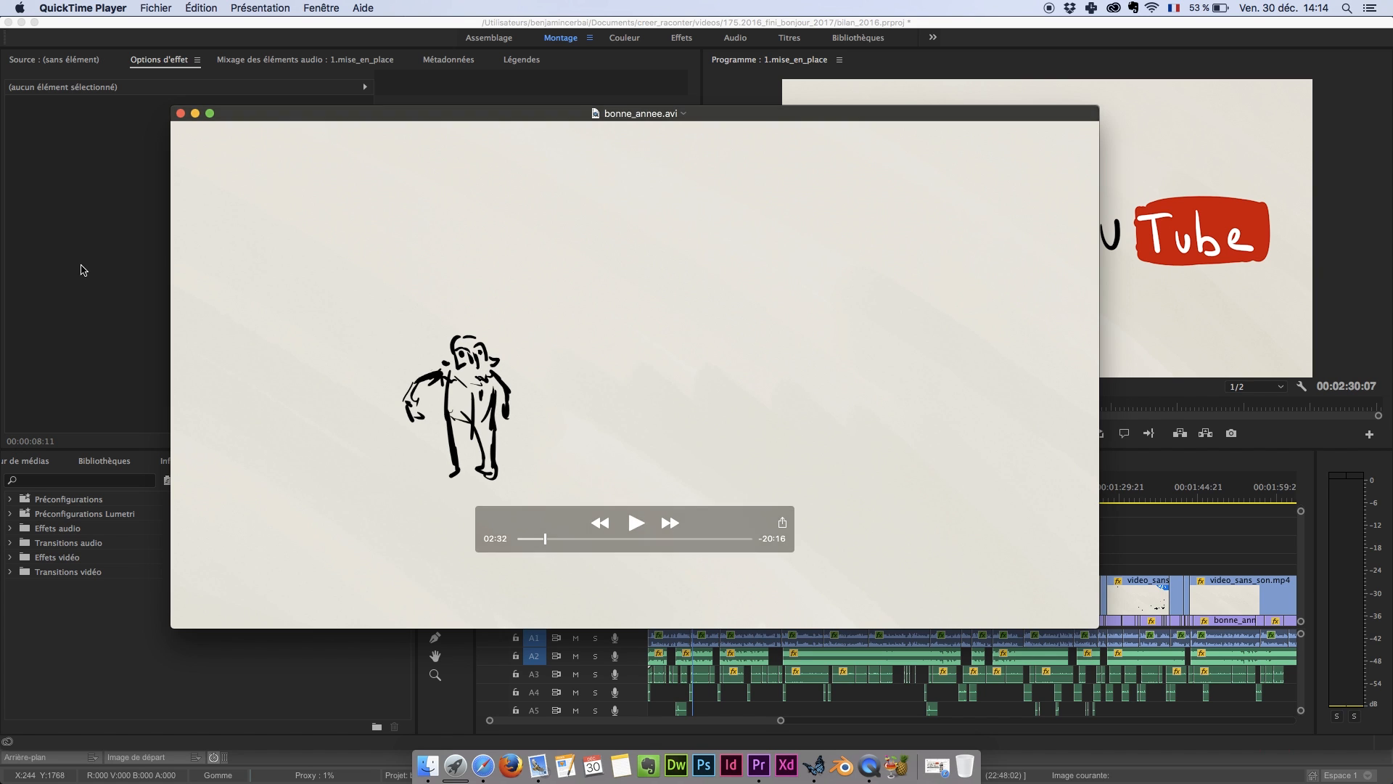
- Close the bonne_annee.avi player, return to the 1.mise_en_place sequence in Premiere Pro and enlarge video track V1 around 00:00:04:07
left_click(181, 114)
left_click(874, 547)
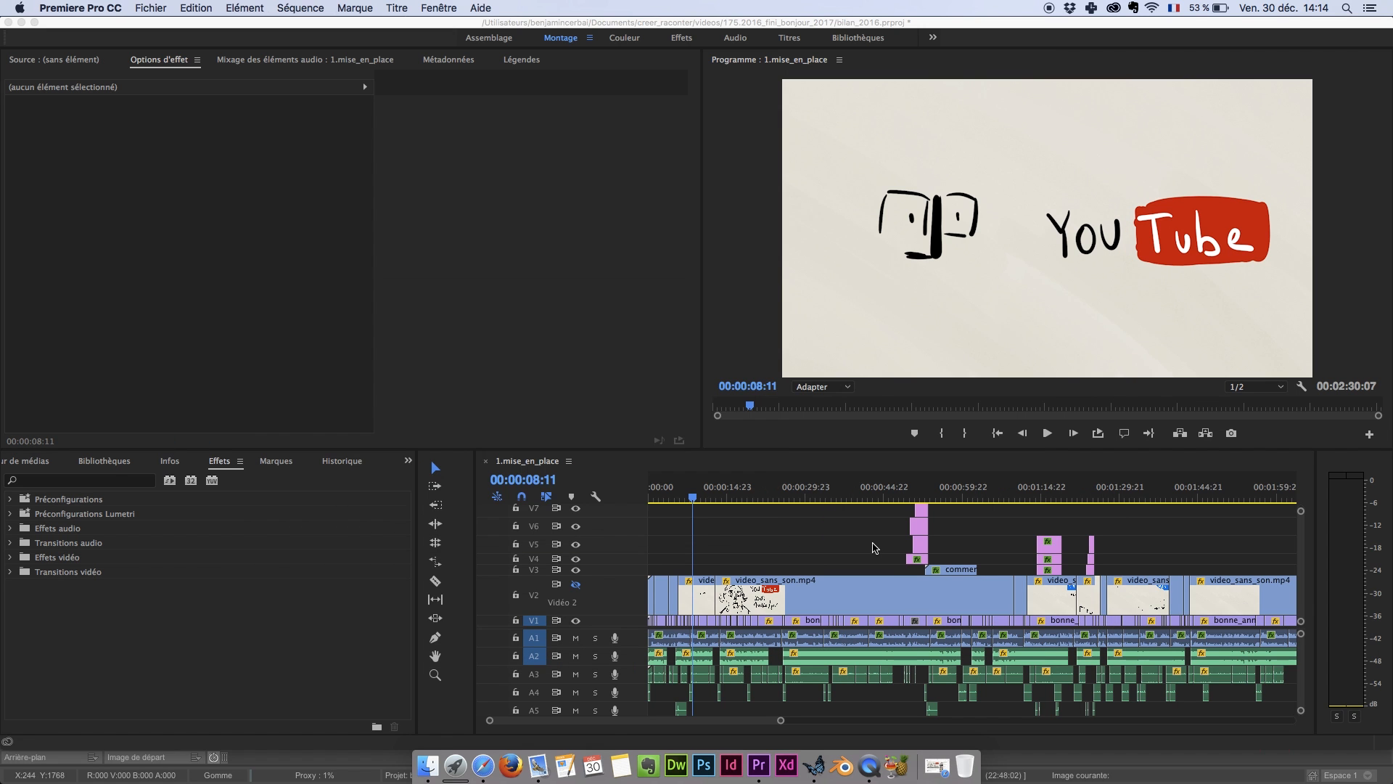
scroll(834, 584, "down", 5)
scroll(834, 584, "up", 1)
scroll(833, 585, "up", 6)
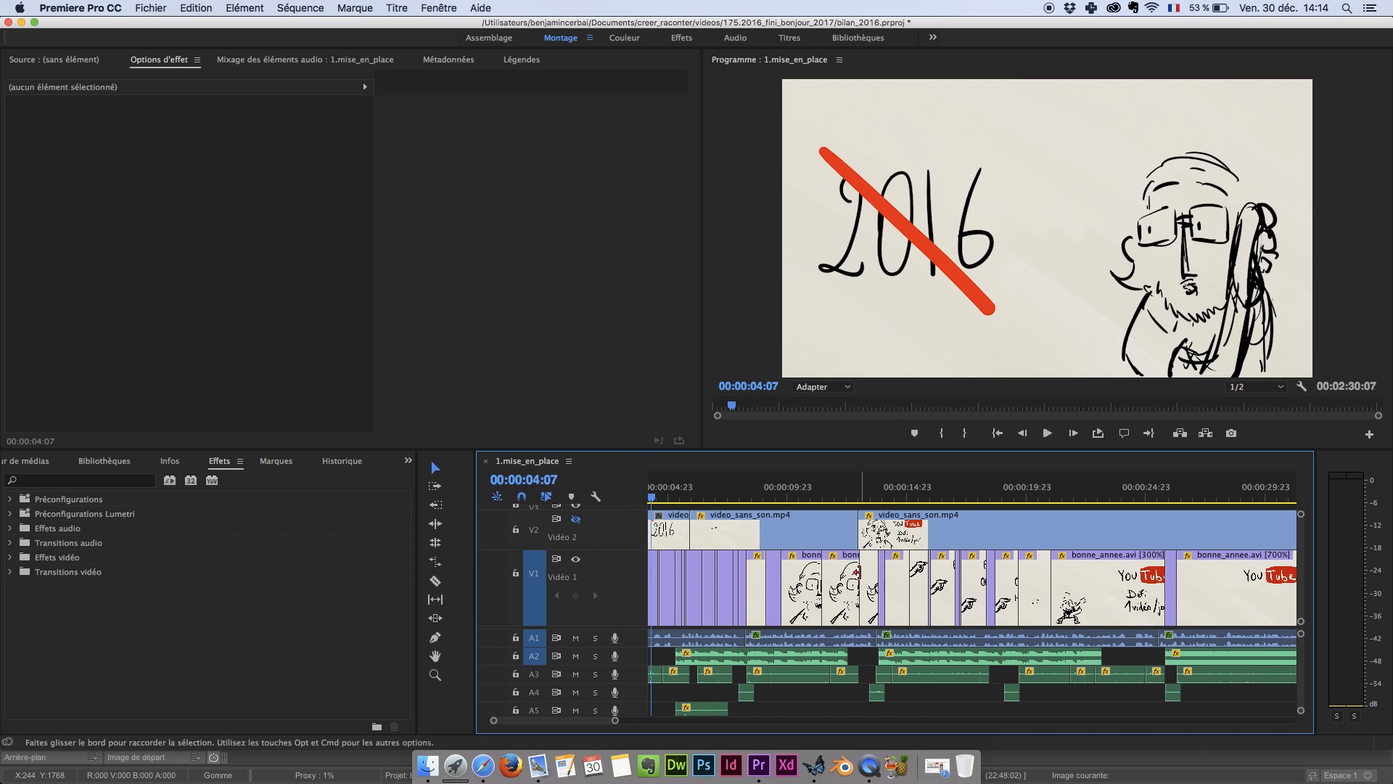
scroll(777, 581, "left", 3)
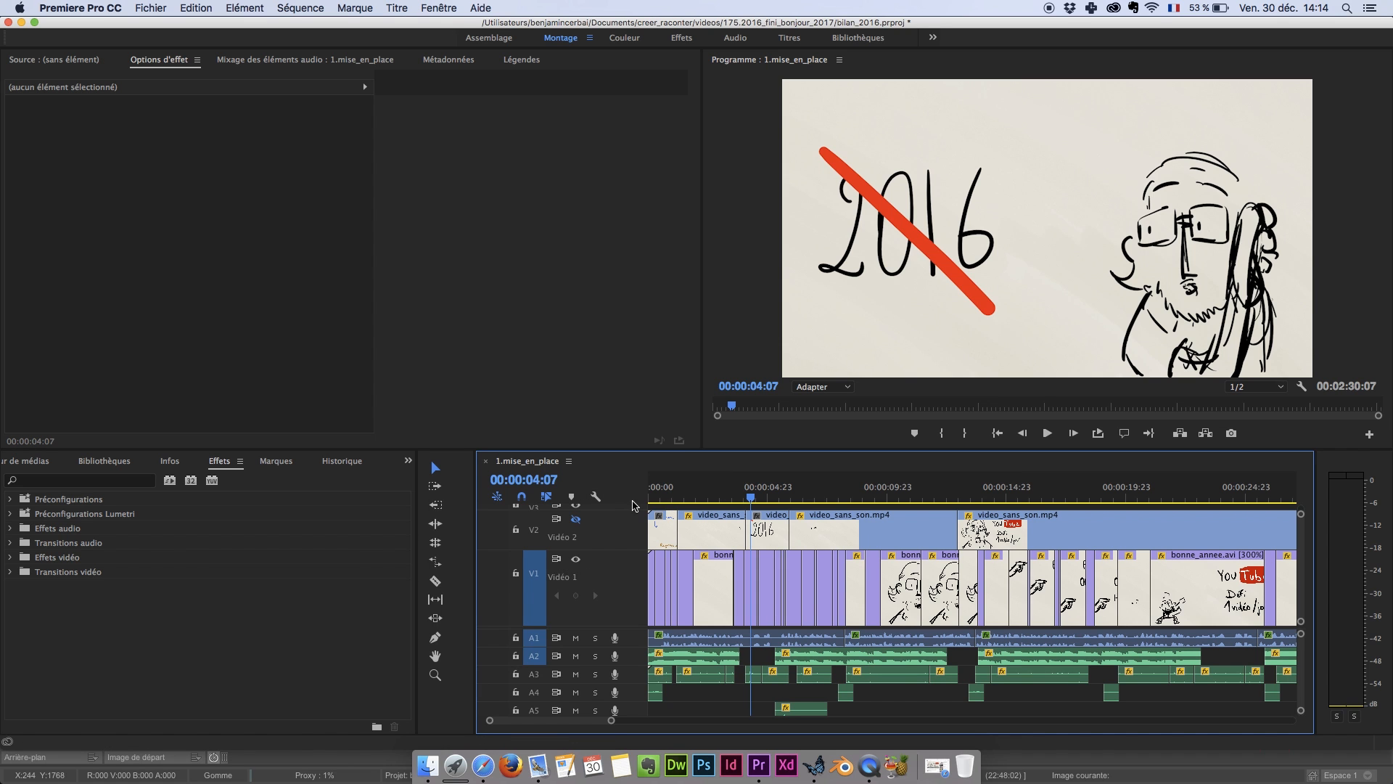
- Examine the first bonne_annee.avi clips on V1 up close and set the playhead to 00:00:00:00
left_click(665, 494)
scroll(698, 580, "up", 3)
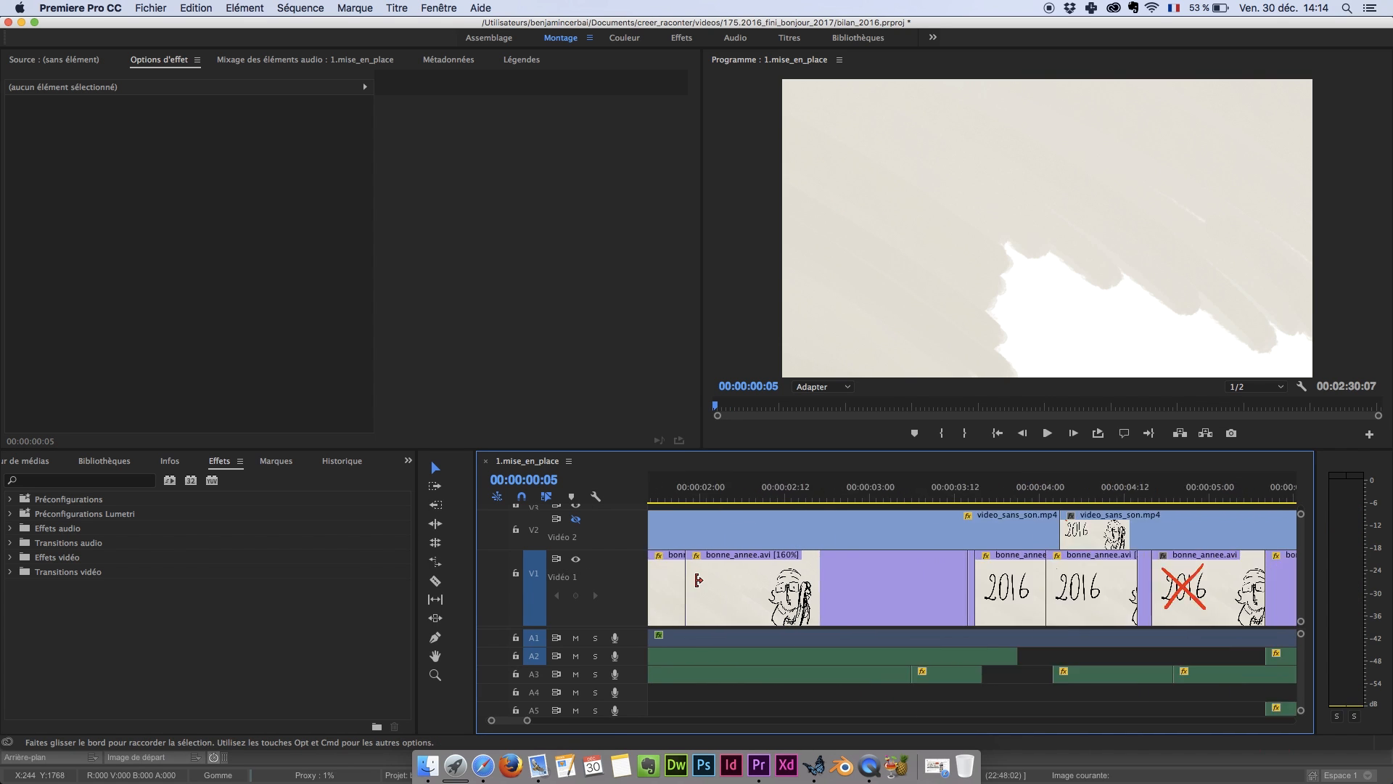
scroll(698, 580, "up", 3)
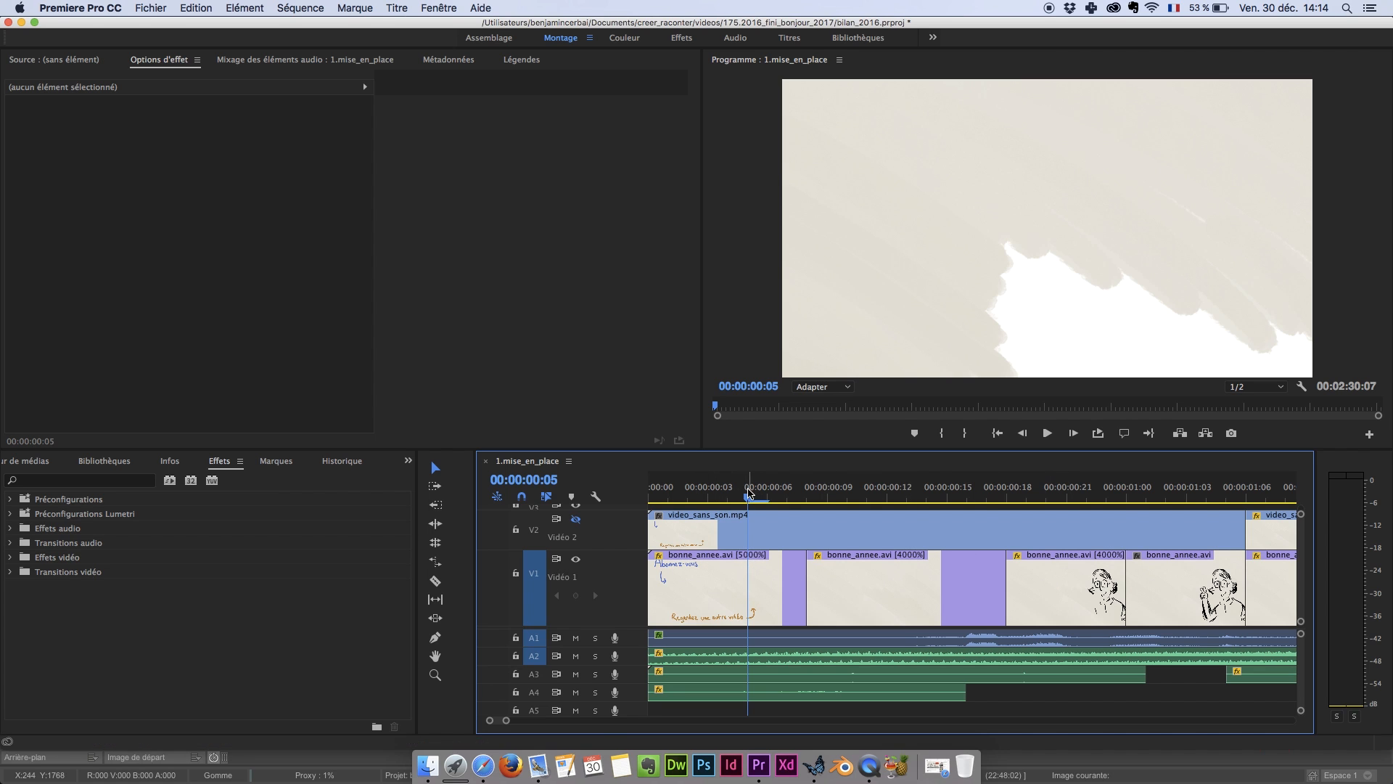
key("Home")
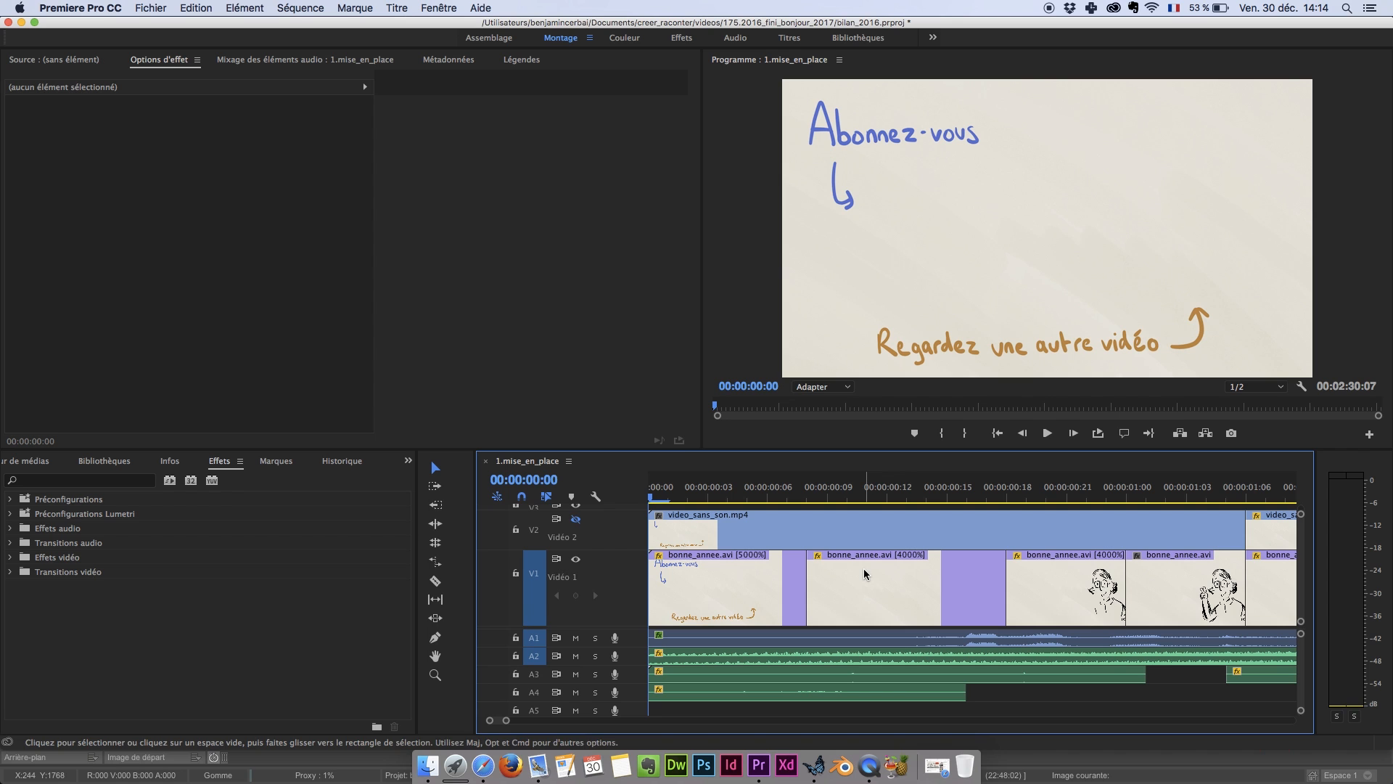
- Mute audio tracks A1 to A5 and play the sequence from its start
left_click(575, 638)
left_click(575, 656)
left_click(576, 675)
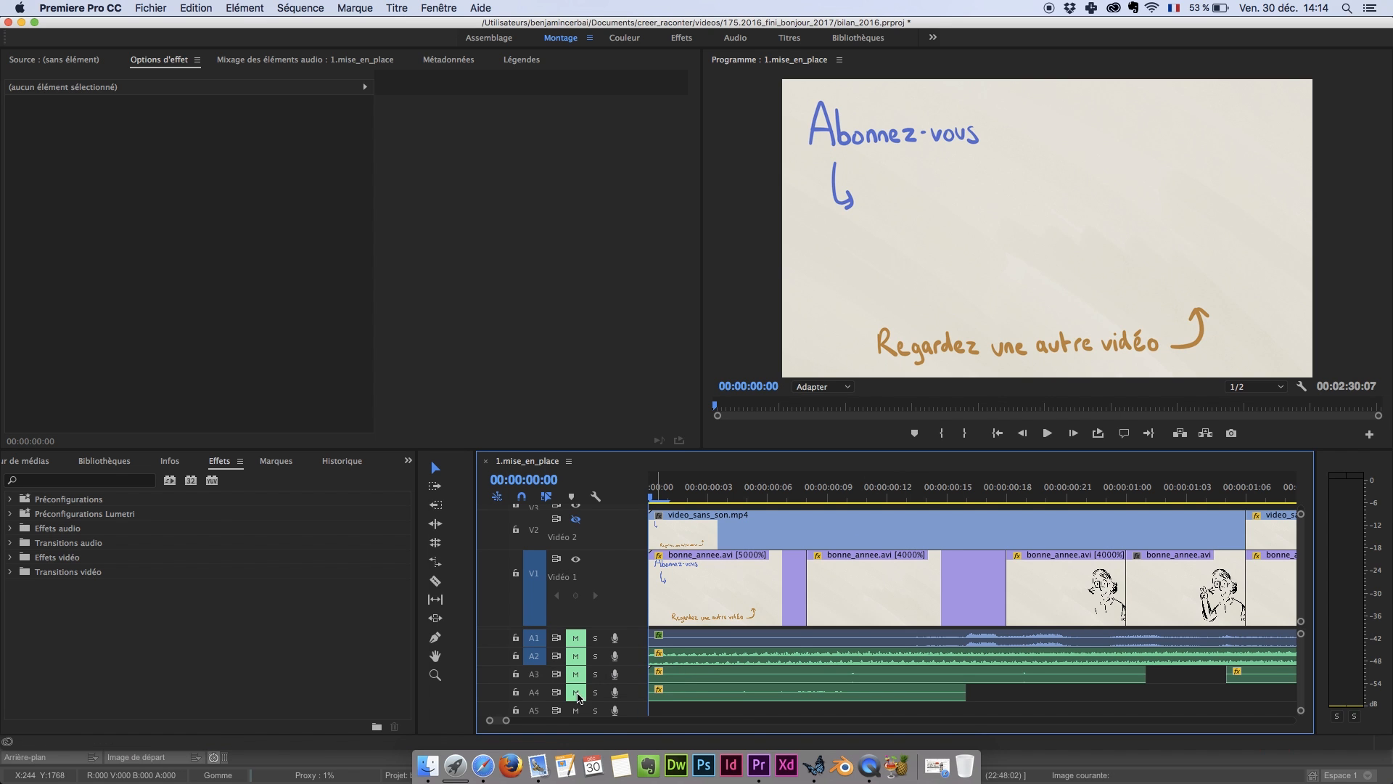
left_click(576, 710)
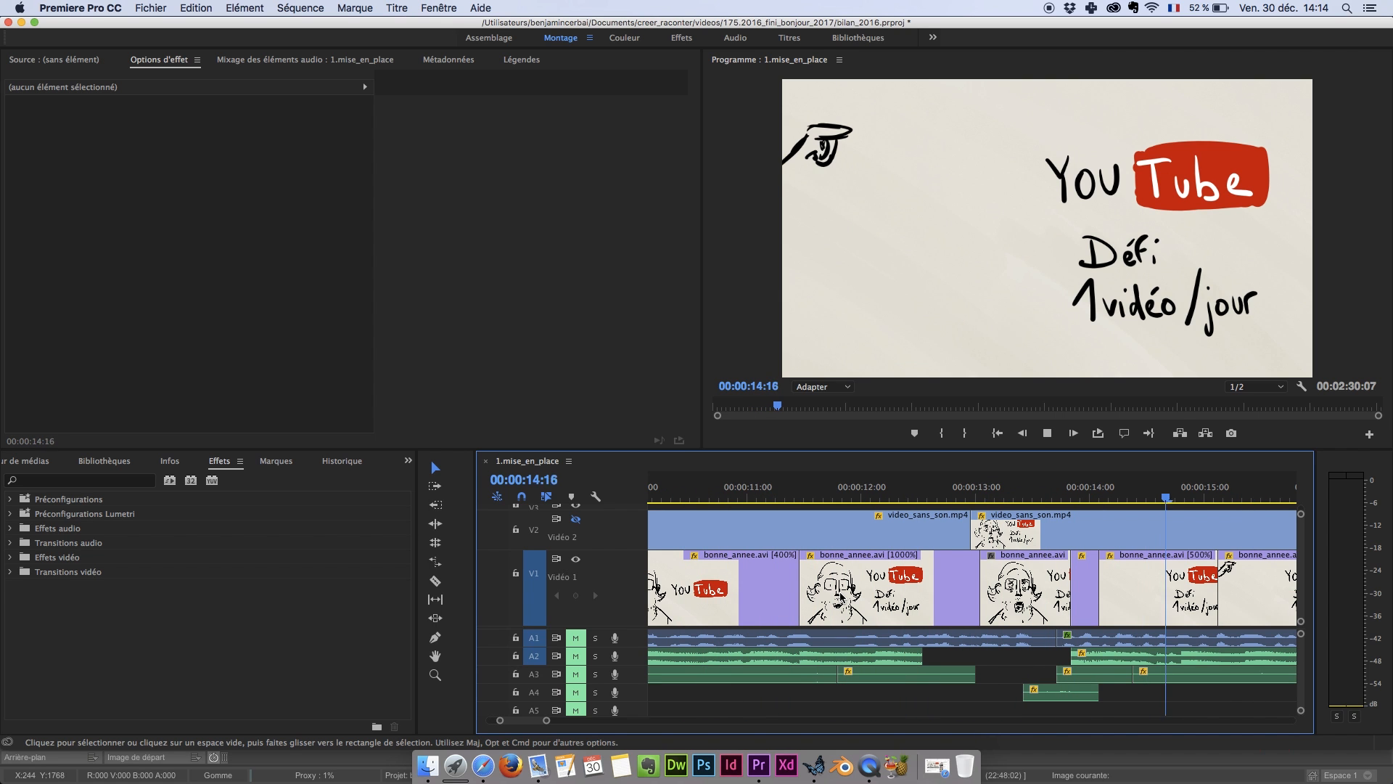
- Scrub through the opening clips to 00:00:12:14 and reduce the height of the video tracks
scroll(880, 591, "down", 5)
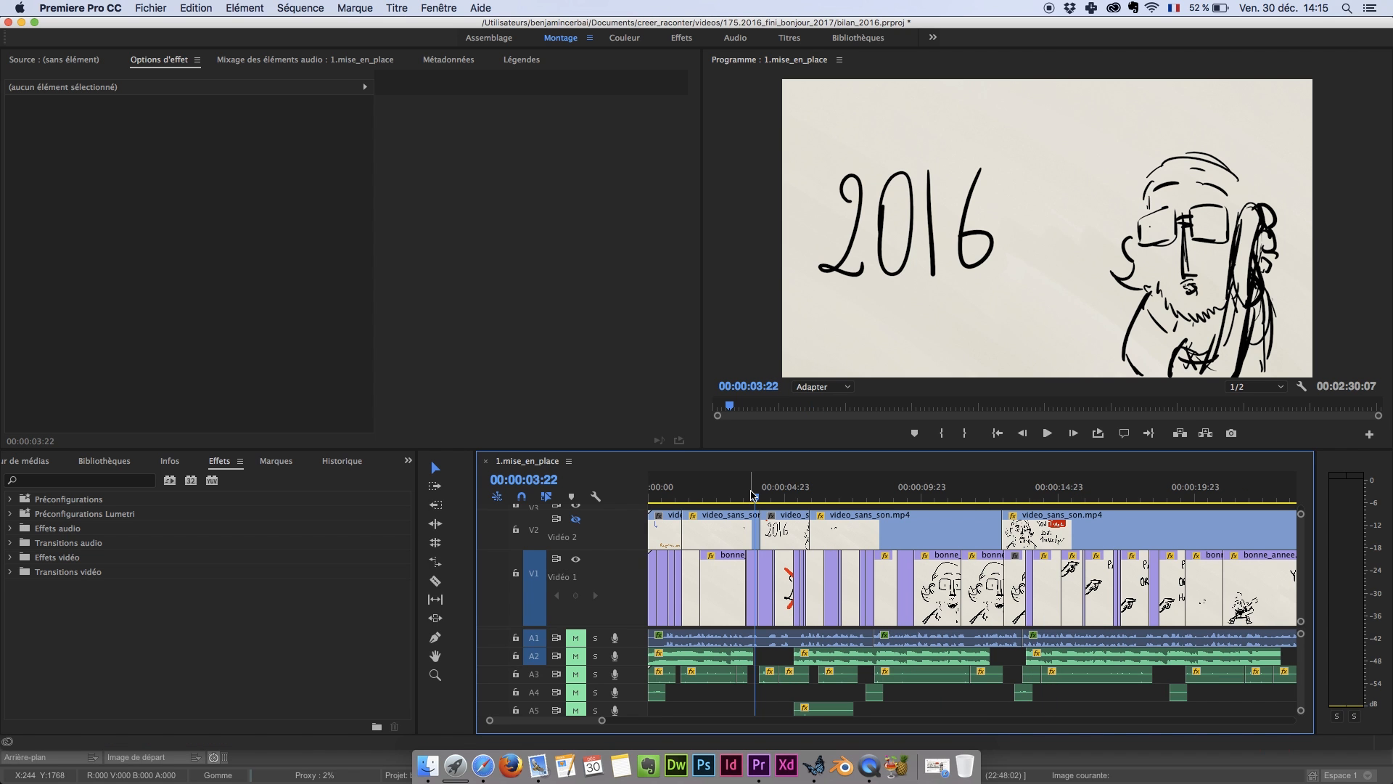
left_click_drag(753, 499, 992, 497)
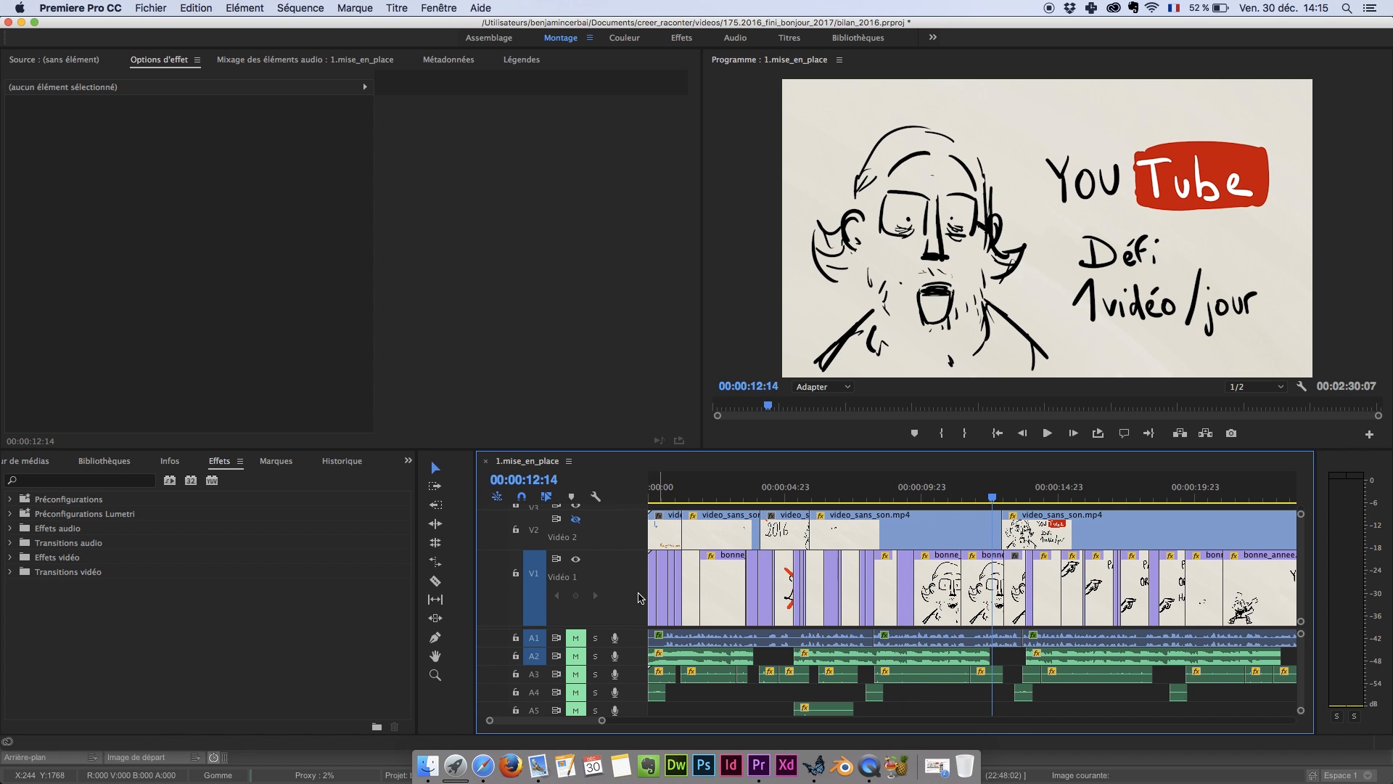
scroll(632, 585, "up", 3)
scroll(632, 584, "down", 7)
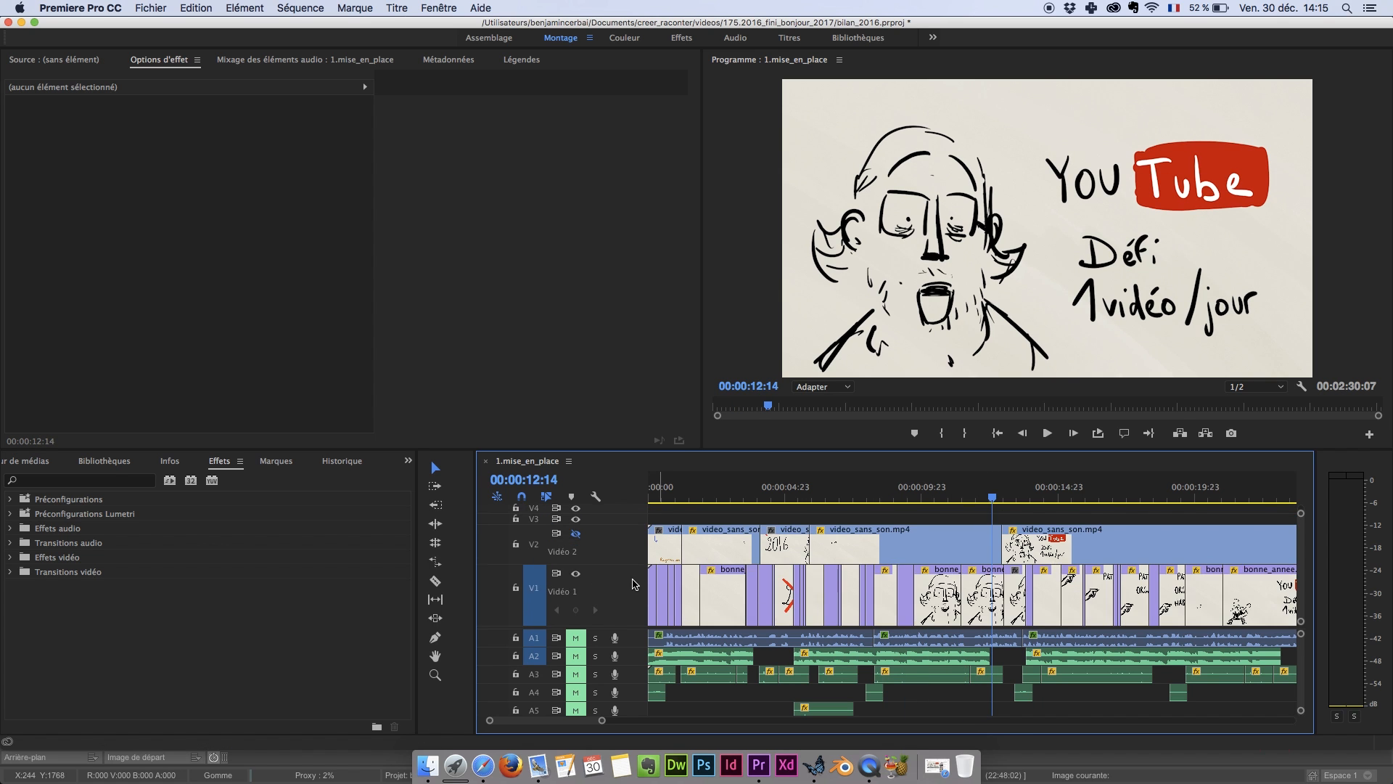
scroll(1066, 506, "up", 1)
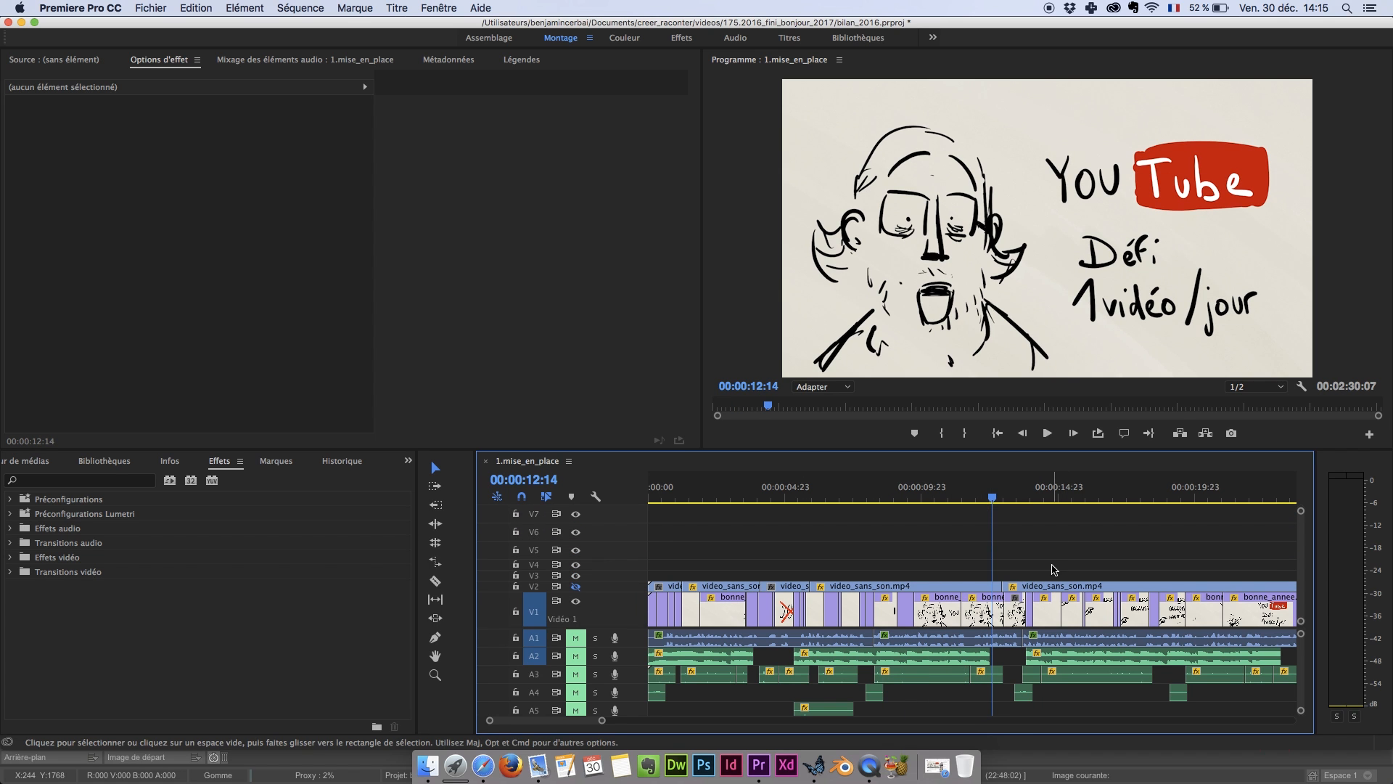
- Play the sequence from just before the stacked clips on V4 to V7 through to about 00:01:01:05
scroll(1055, 571, "right", 5)
scroll(1054, 571, "down", 6)
left_click(835, 498)
key("space")
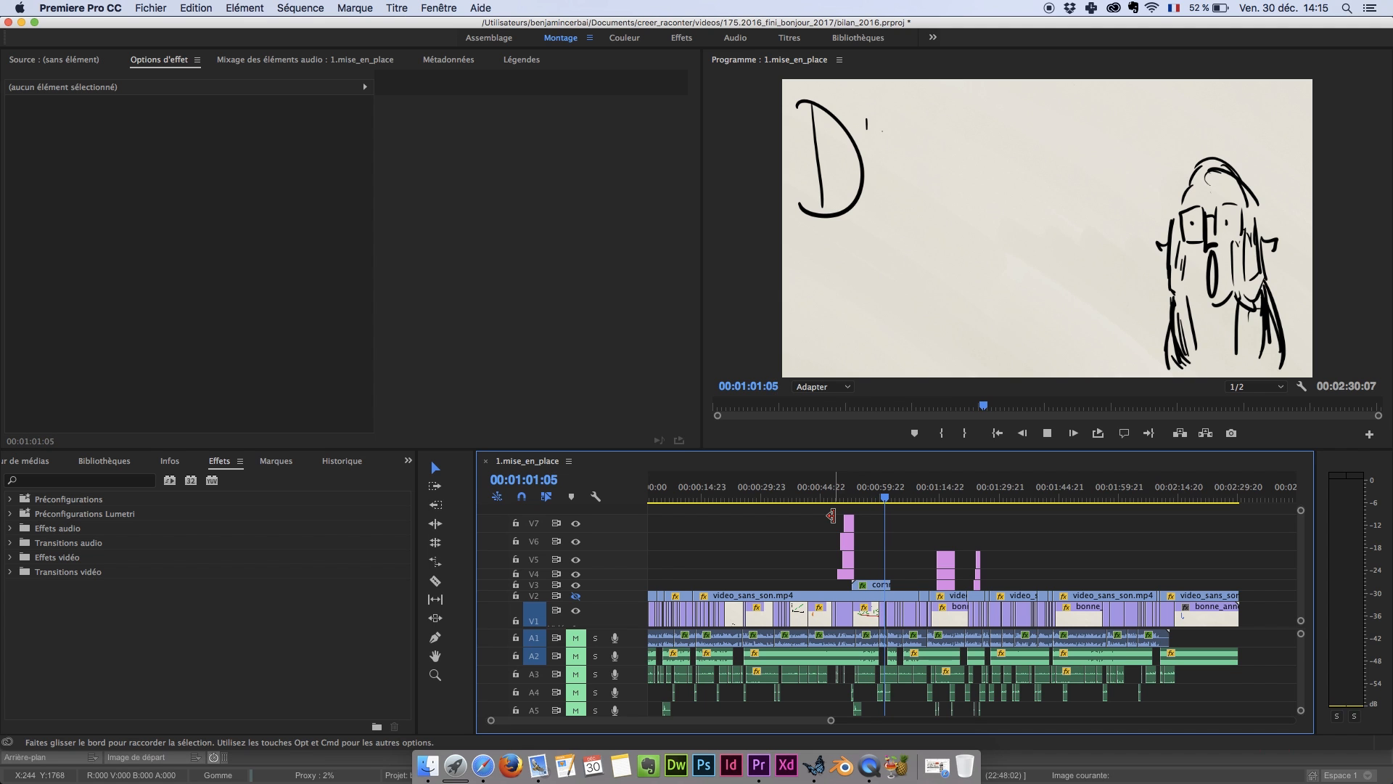
- Play the TVPaint making-of section from 00:01:12:09 and stop at 00:01:16:10
left_click(930, 494)
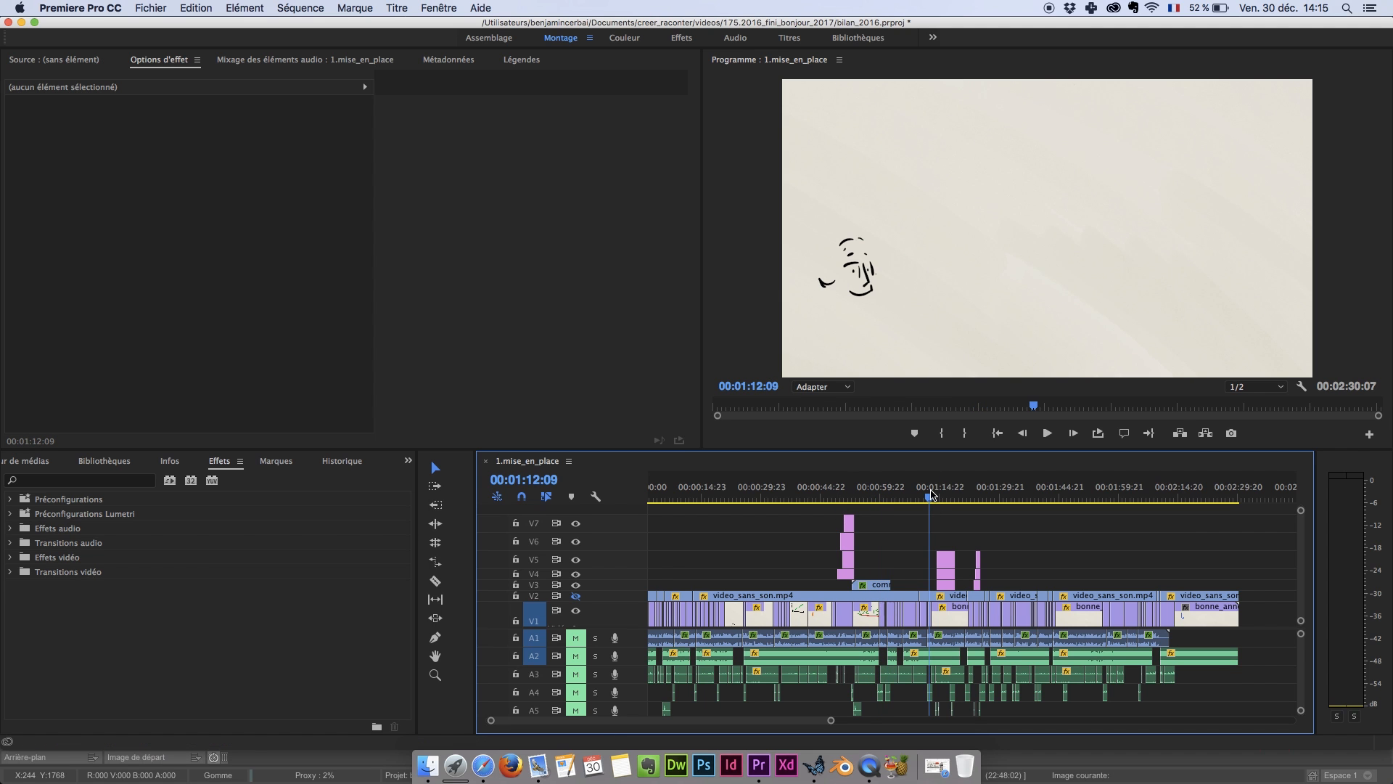
key("space")
scroll(962, 533, "up", 5)
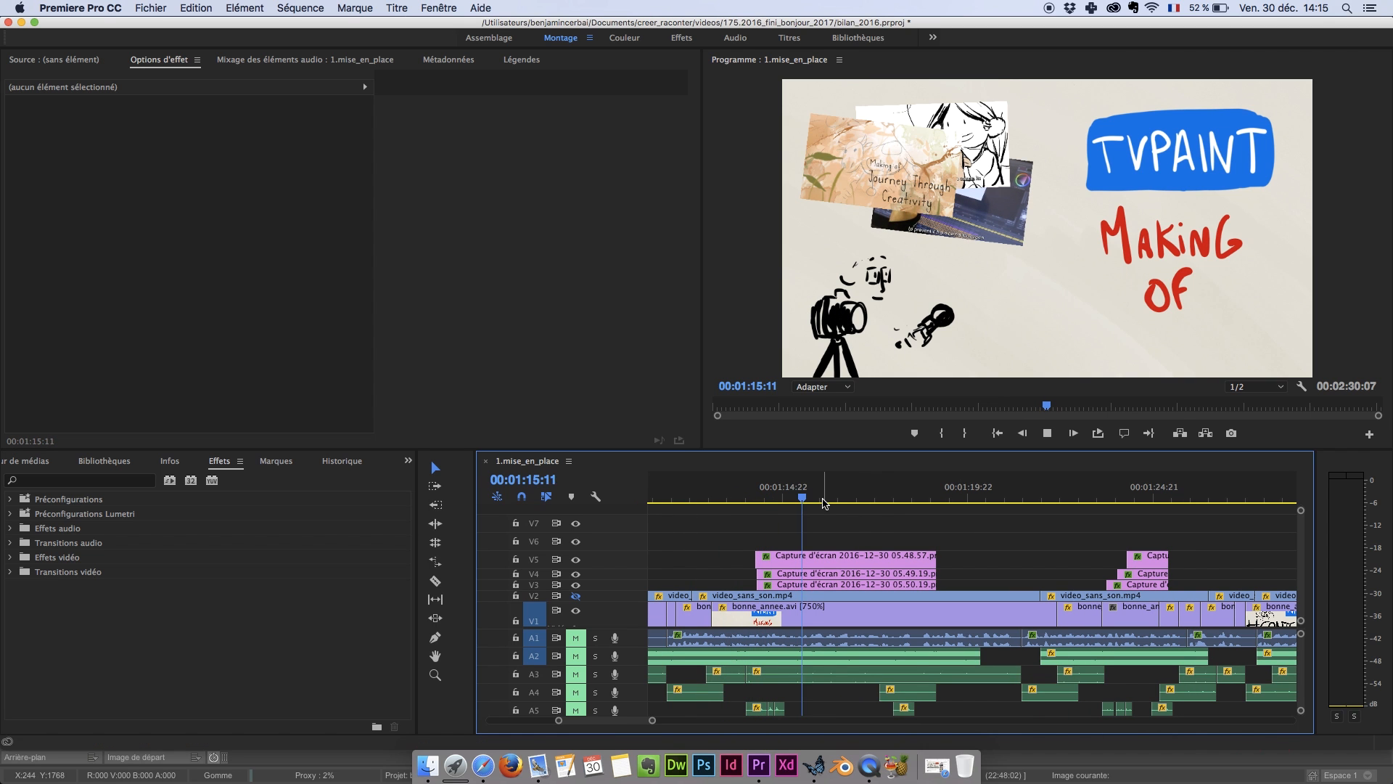
key("space")
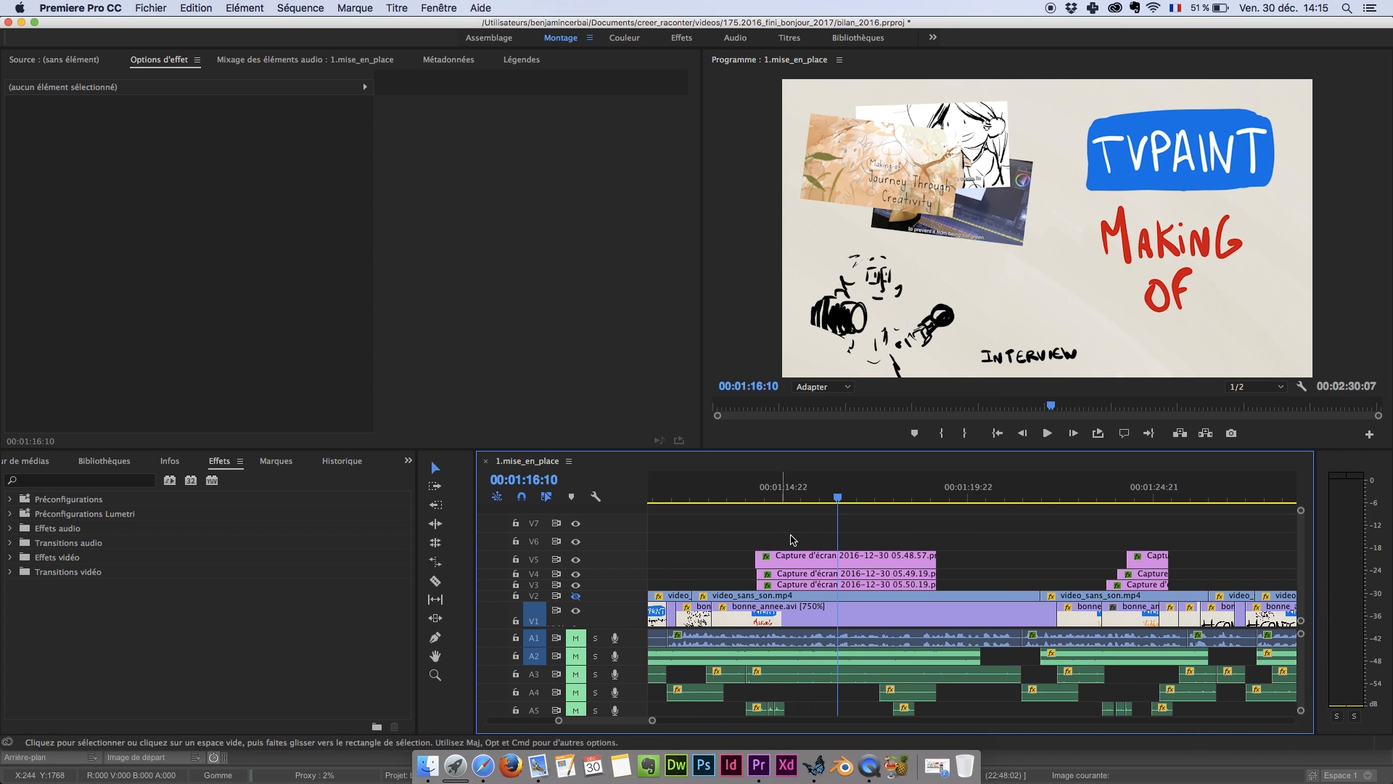
- Select the first MVI_8957.MOV audio clip on track A1, at the start of the sequence
scroll(801, 533, "down", 5)
scroll(809, 534, "up", 5)
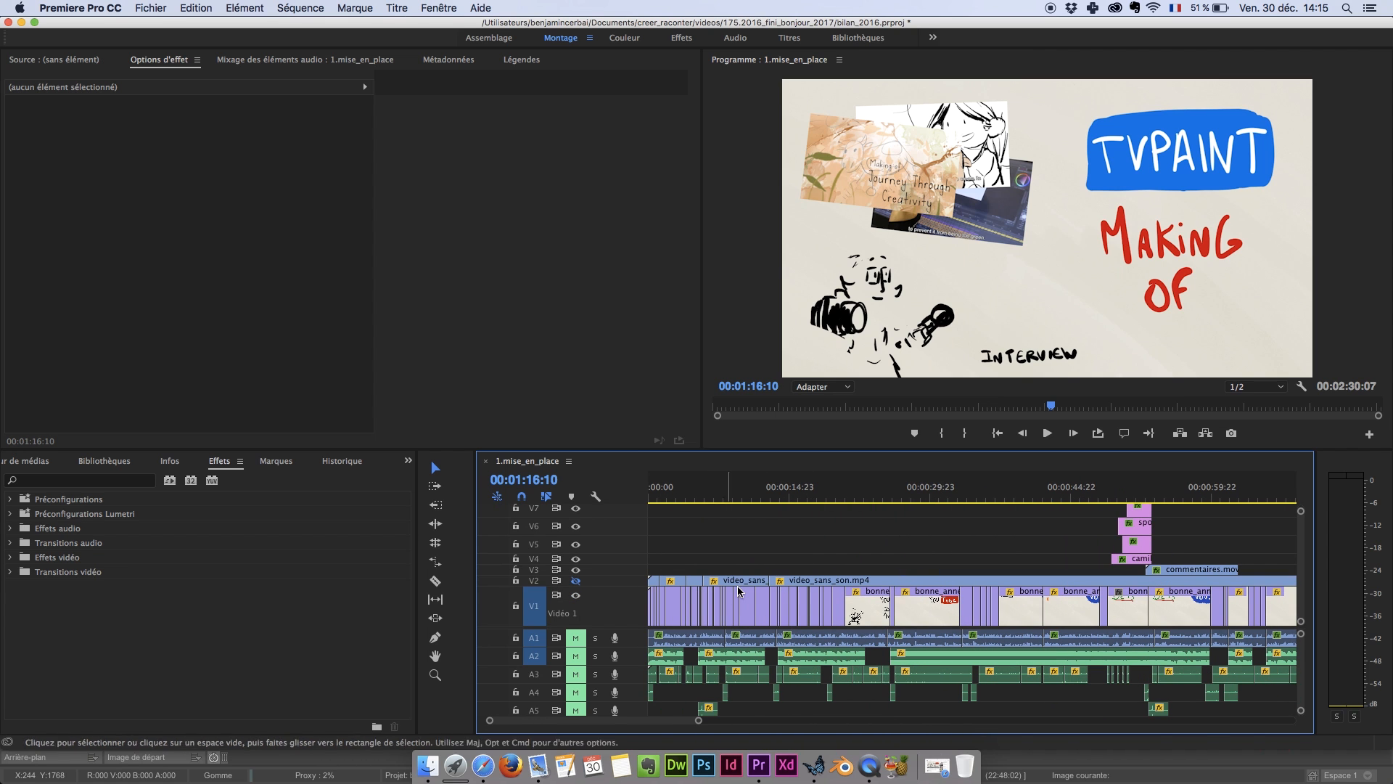
left_click(703, 637)
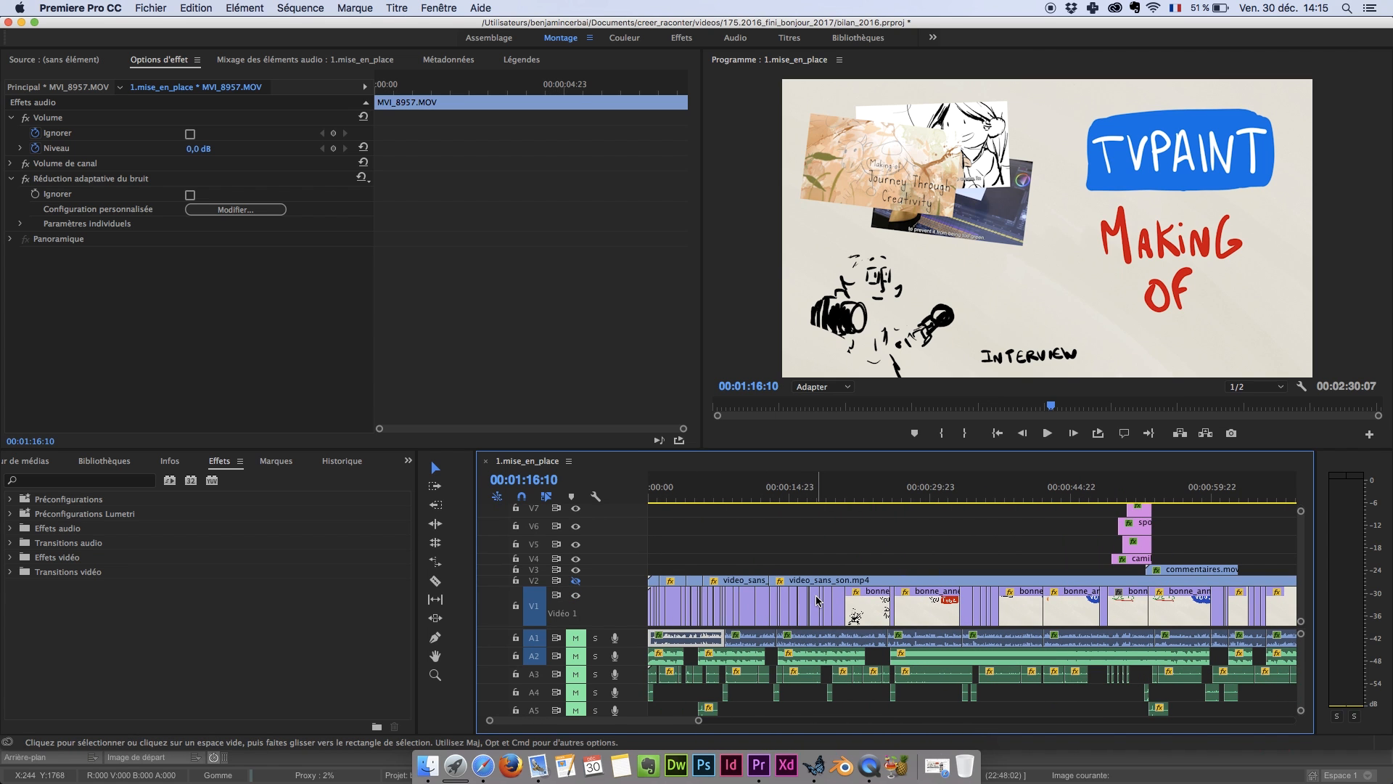
- Scrub to 00:01:43:01 and back to 00:01:07:06 to view the drawings on V1
scroll(816, 601, "down", 5)
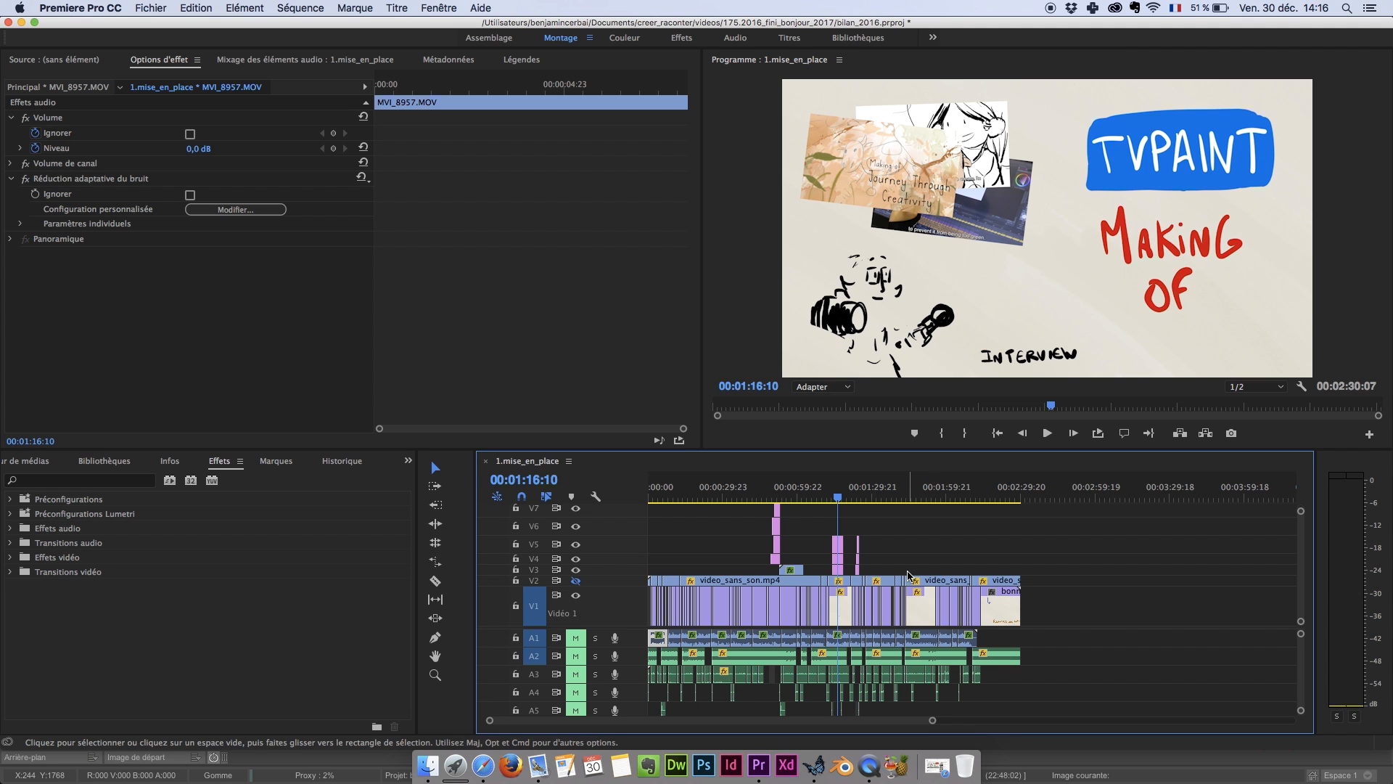
left_click_drag(840, 498, 904, 502)
scroll(800, 589, "up", 5)
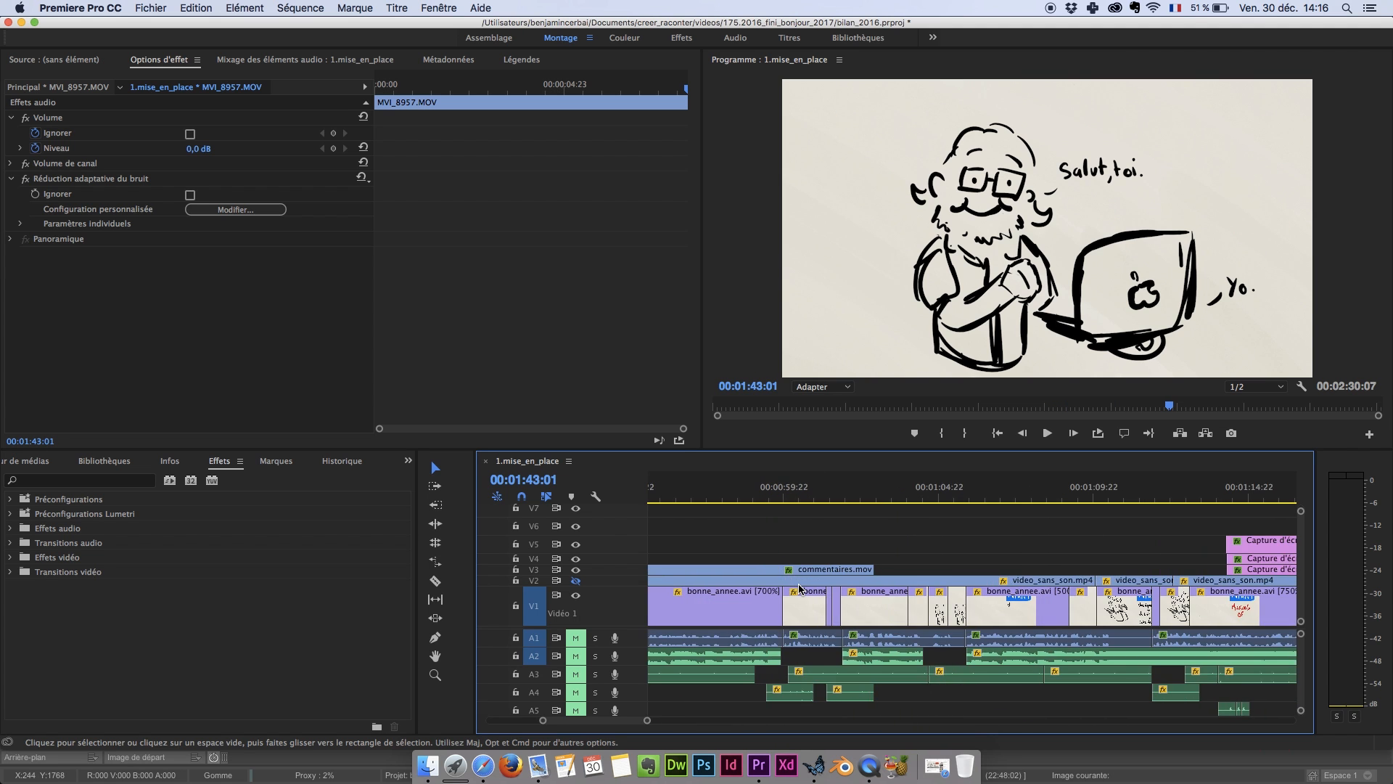
left_click_drag(915, 508, 1020, 505)
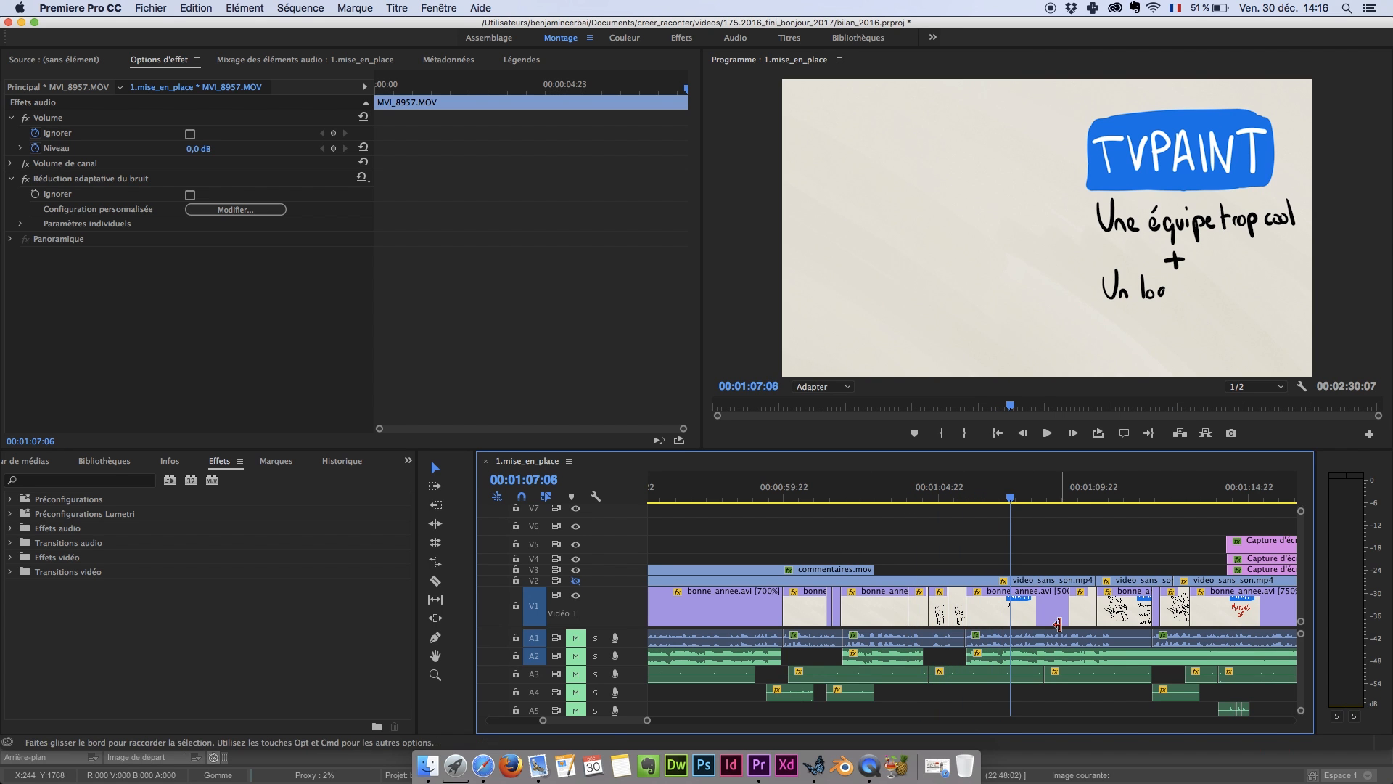
- Move the playhead back to 00:00:15:02 and unmute audio track A1
scroll(1036, 650, "down", 3)
mouse_move(1076, 499)
left_mouse_down()
mouse_move(1203, 519)
mouse_move(377, 559)
left_mouse_up()
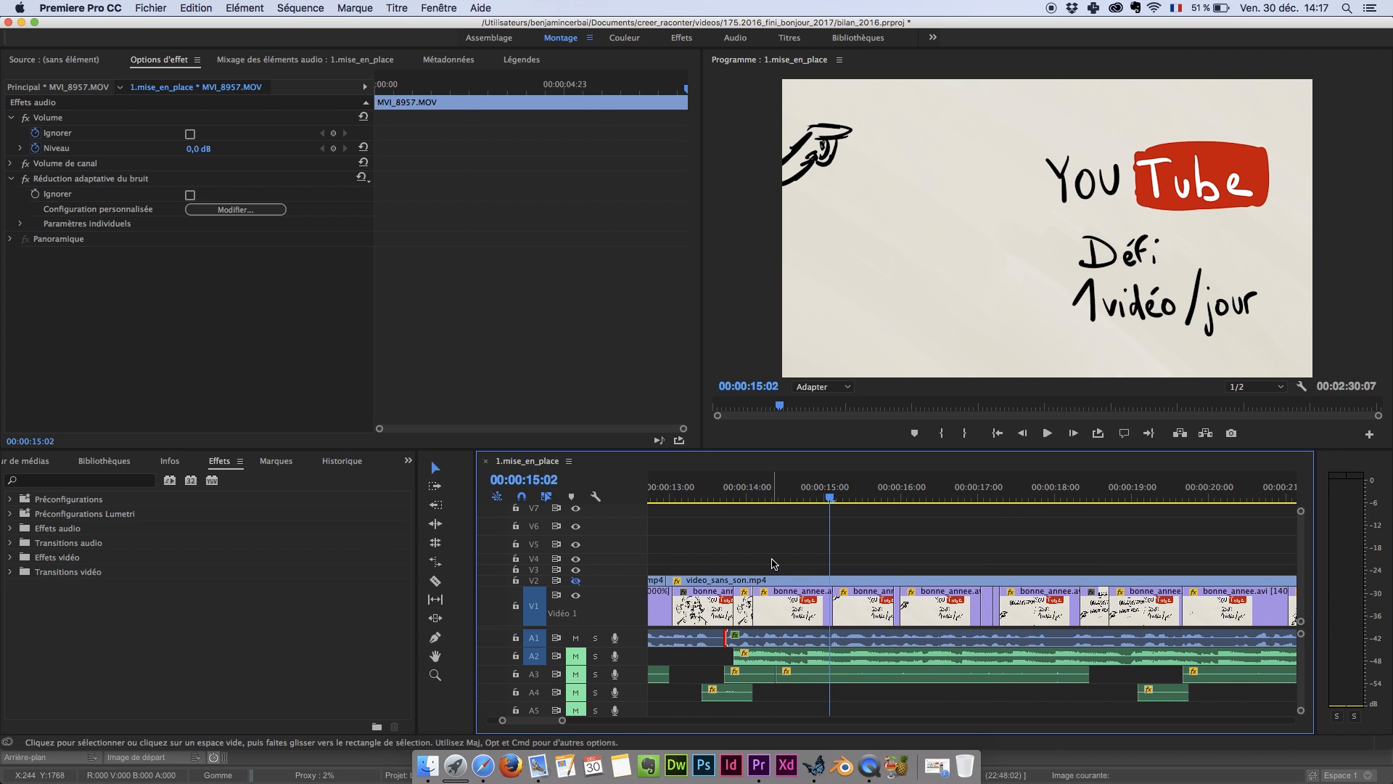
key("minus")
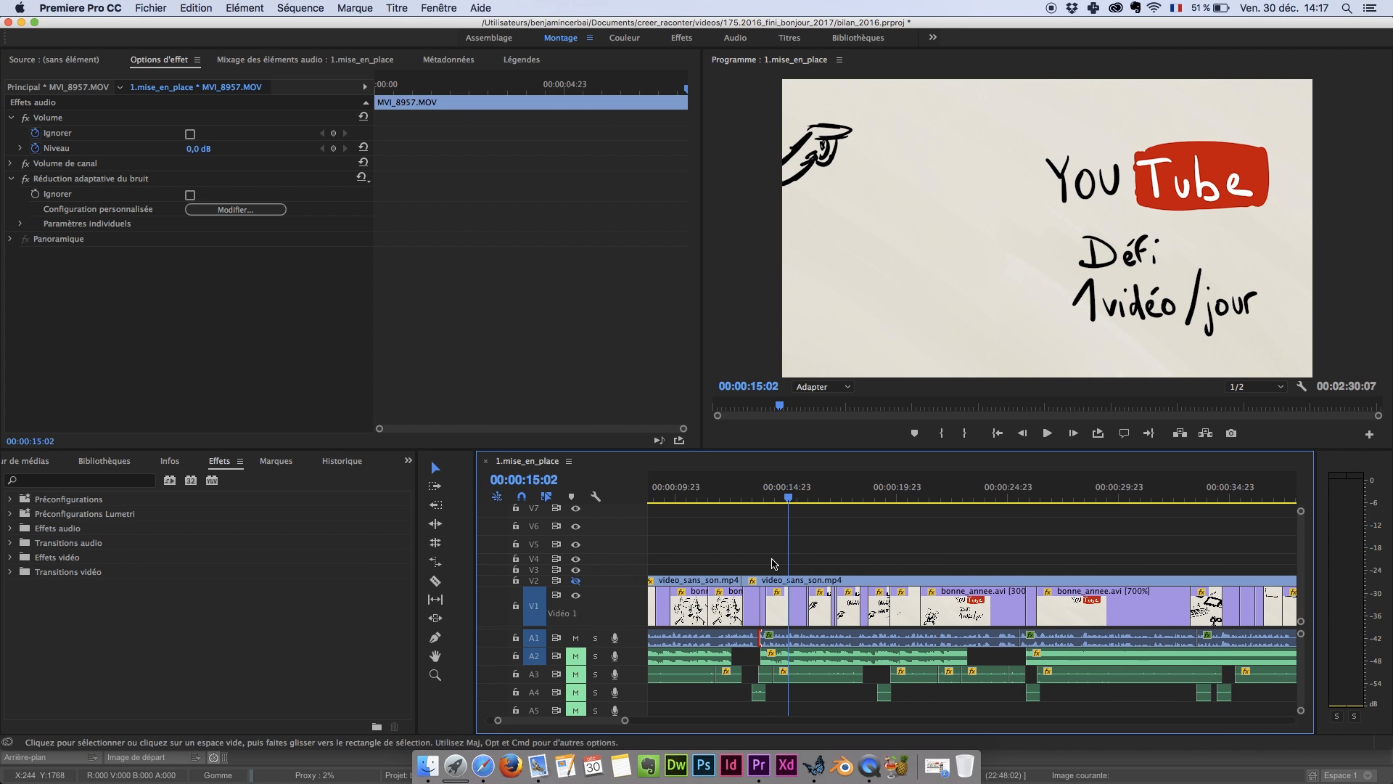
key("minus")
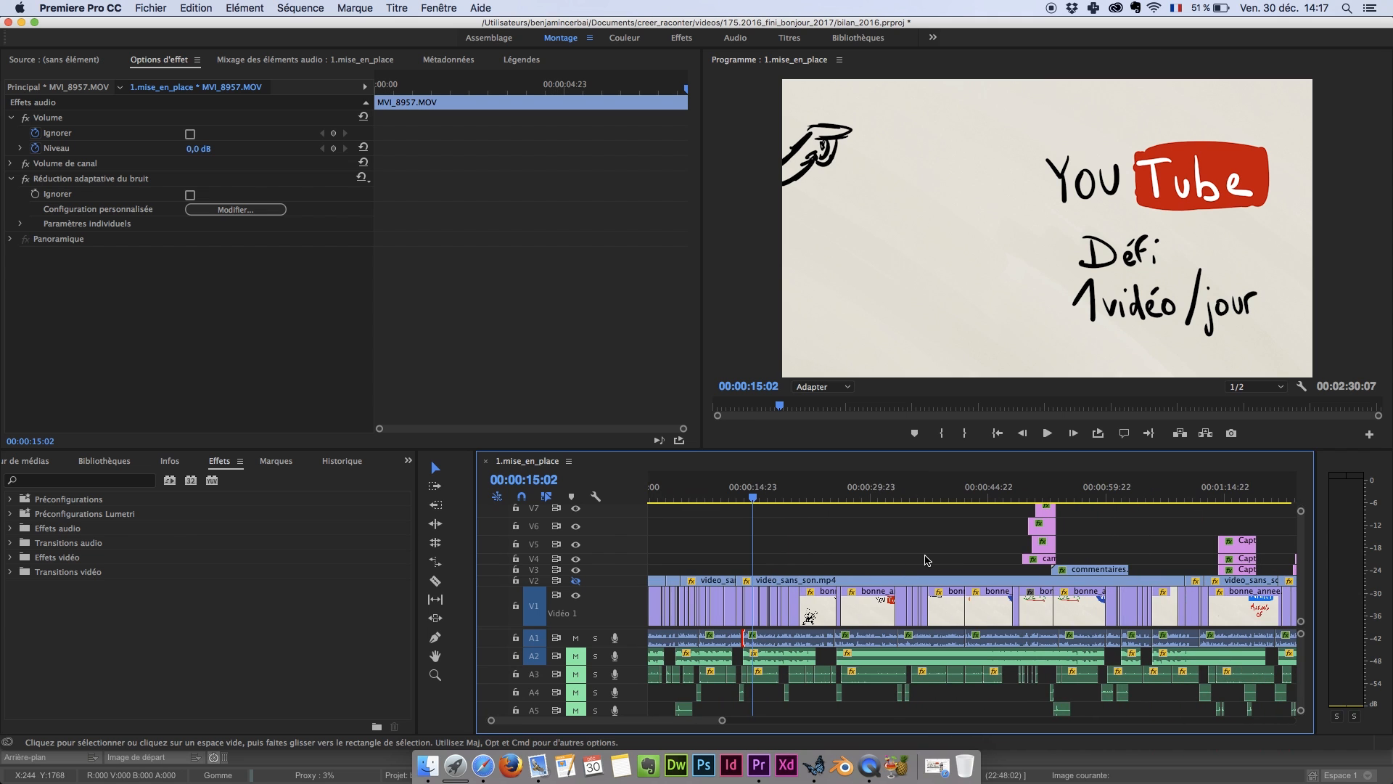
key("minus")
key("minus")
key("minus")
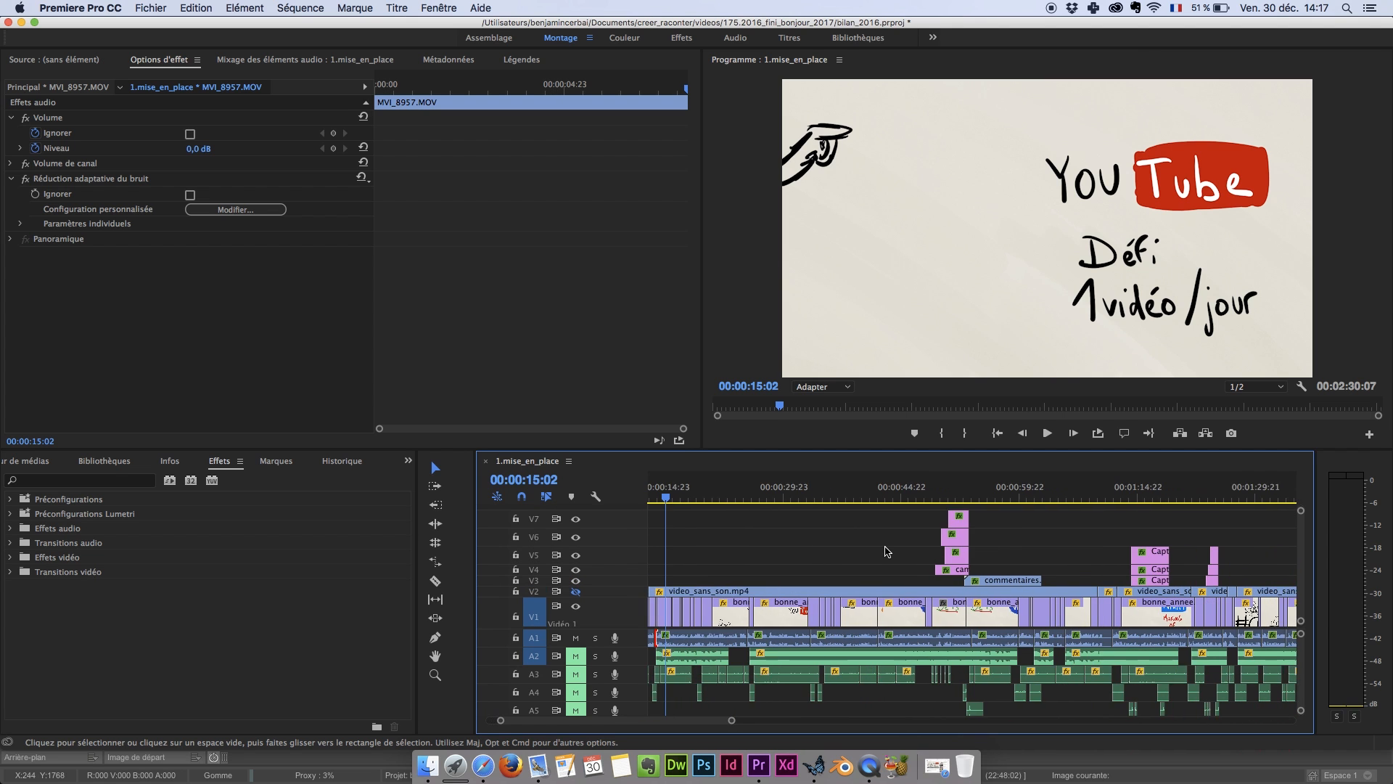
- Play the comments section, stop at 00:00:56:13 and move the playhead back to 00:00:34:10
left_click_drag(715, 492, 730, 492)
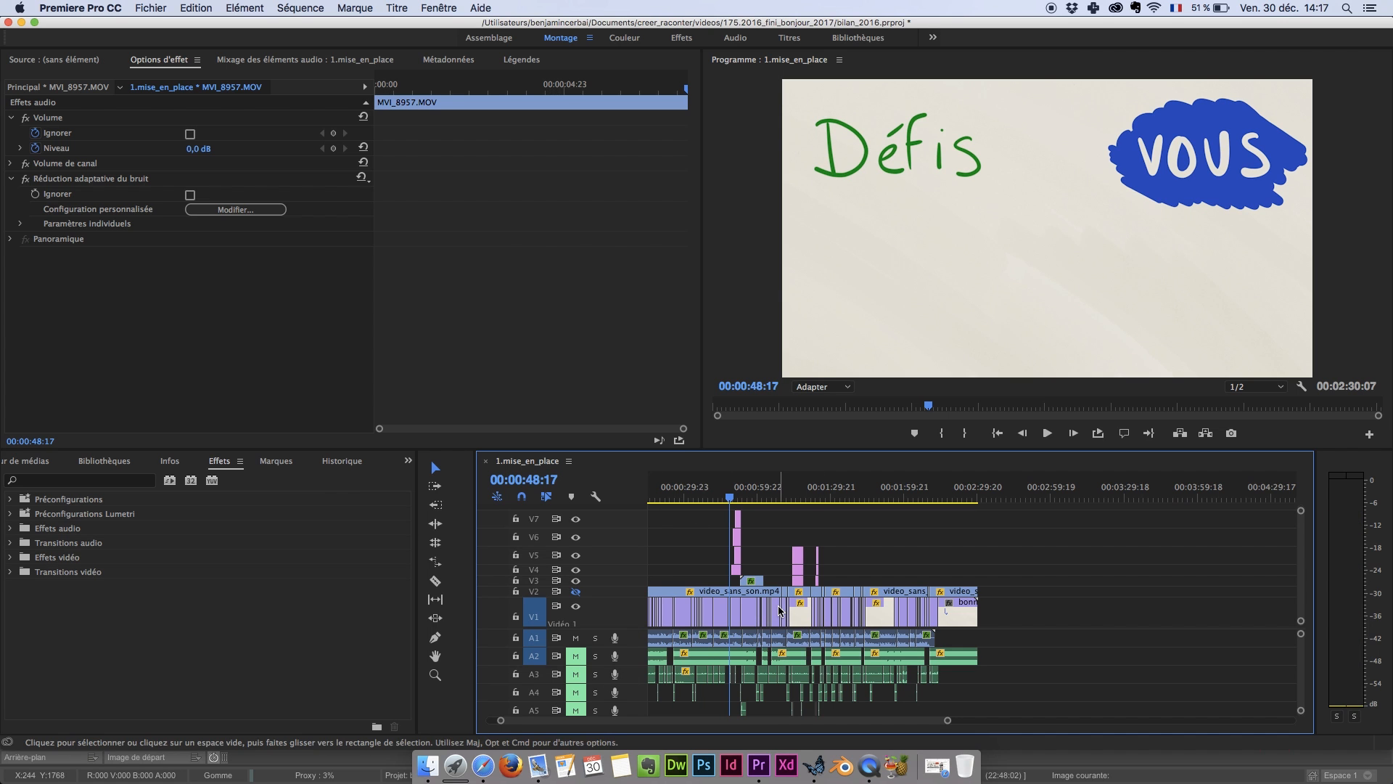
left_click_drag(720, 495, 782, 492)
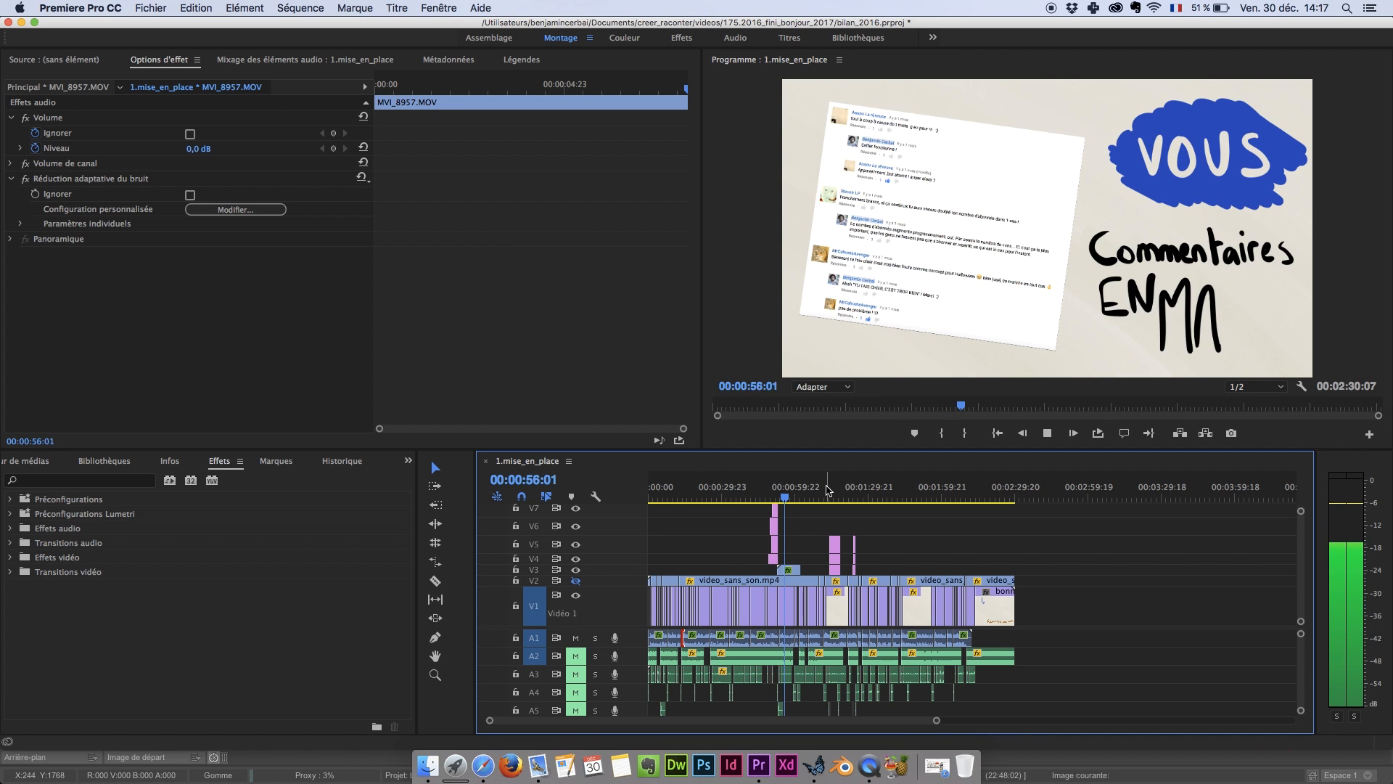
key("space")
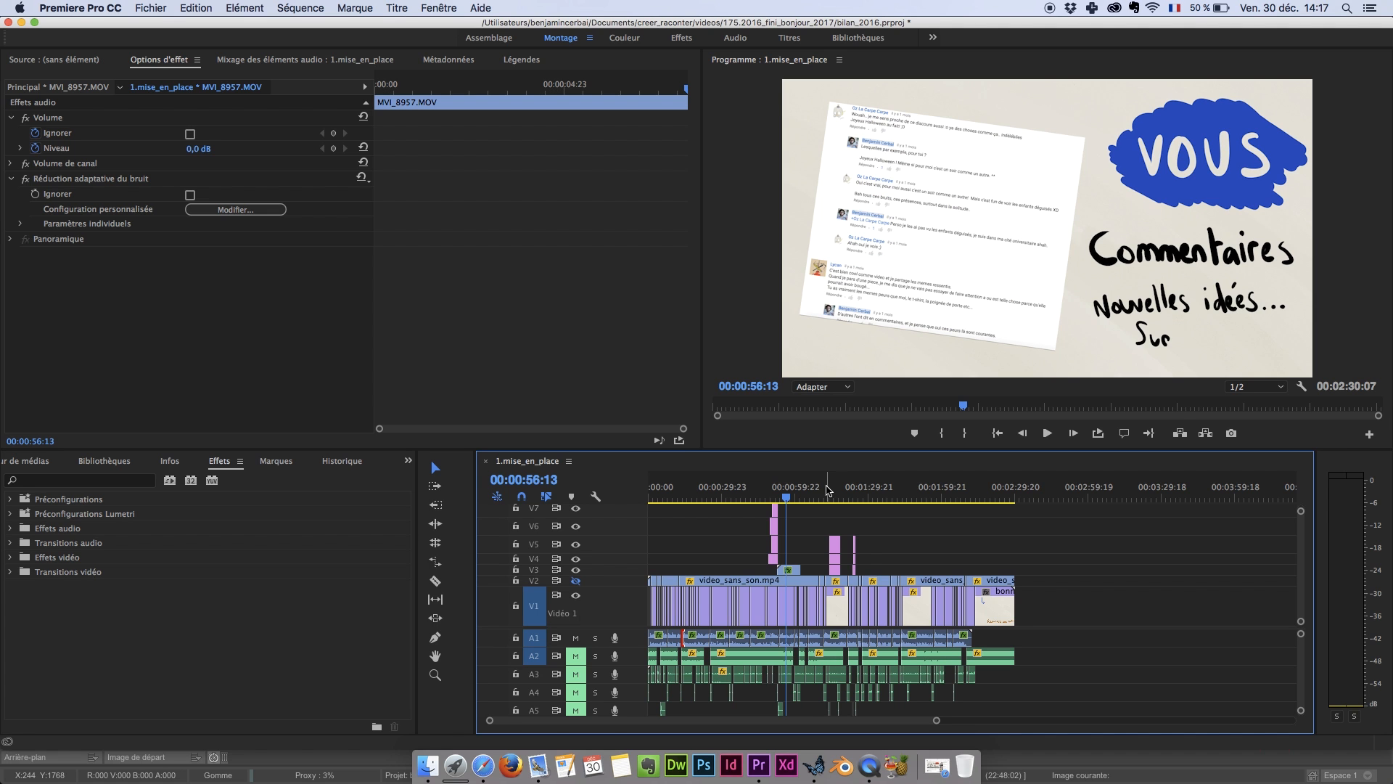
left_click(732, 490)
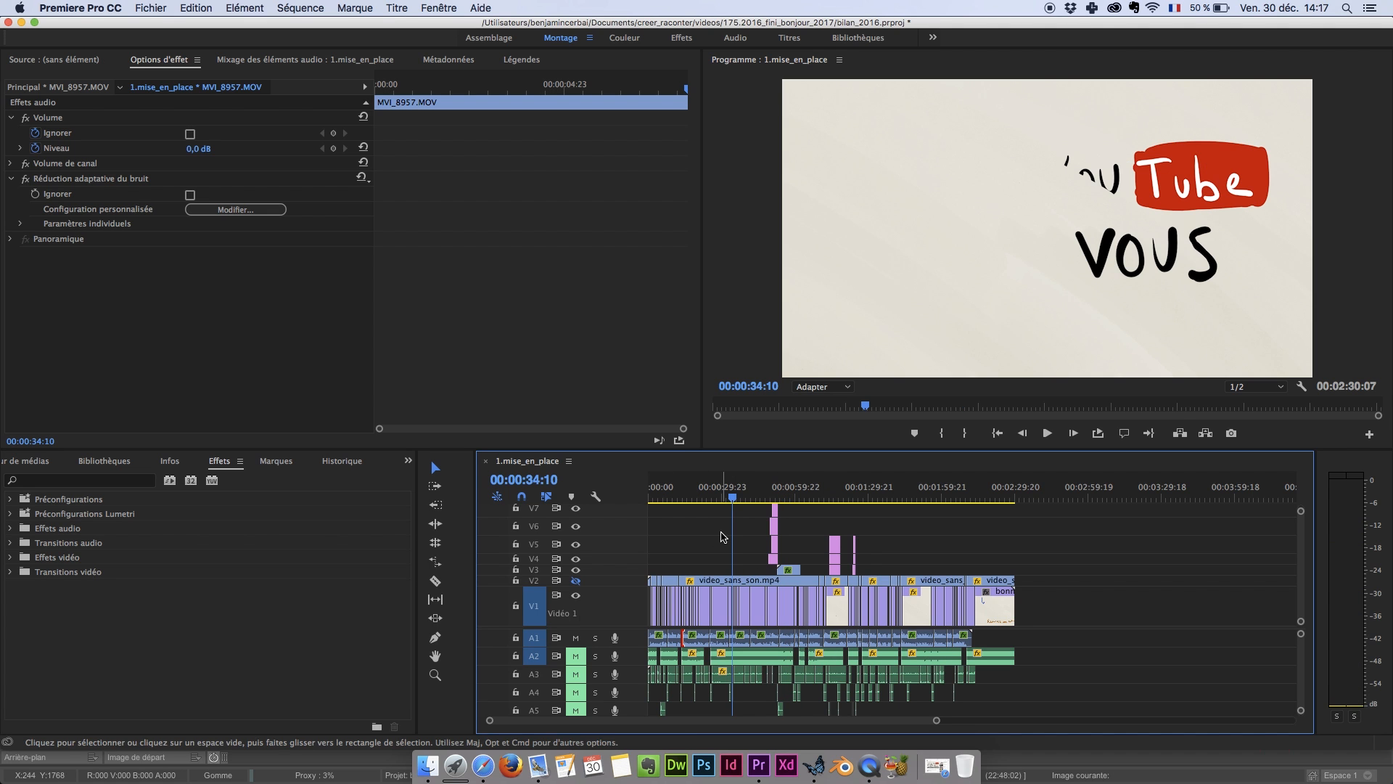
scroll(767, 589, "up", 5, "alt")
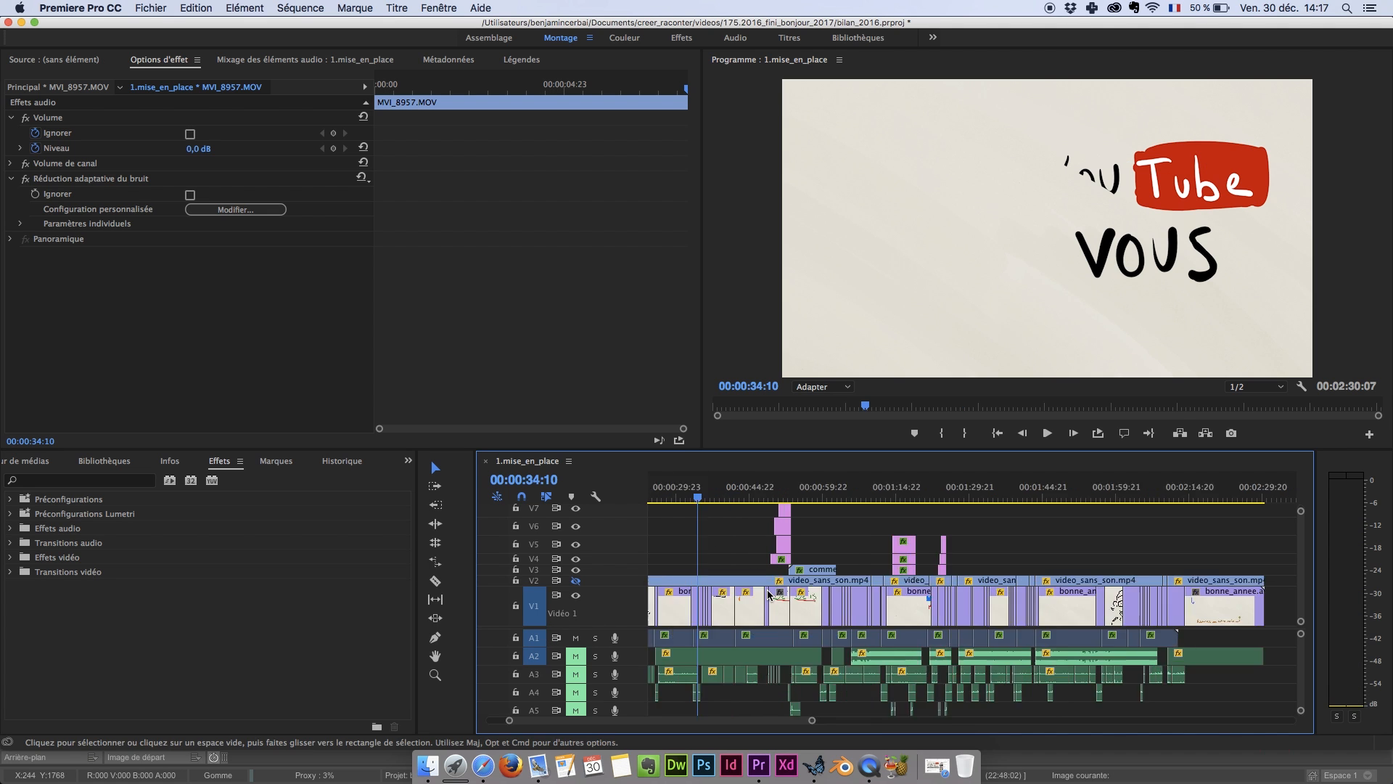
scroll(767, 589, "up", 5)
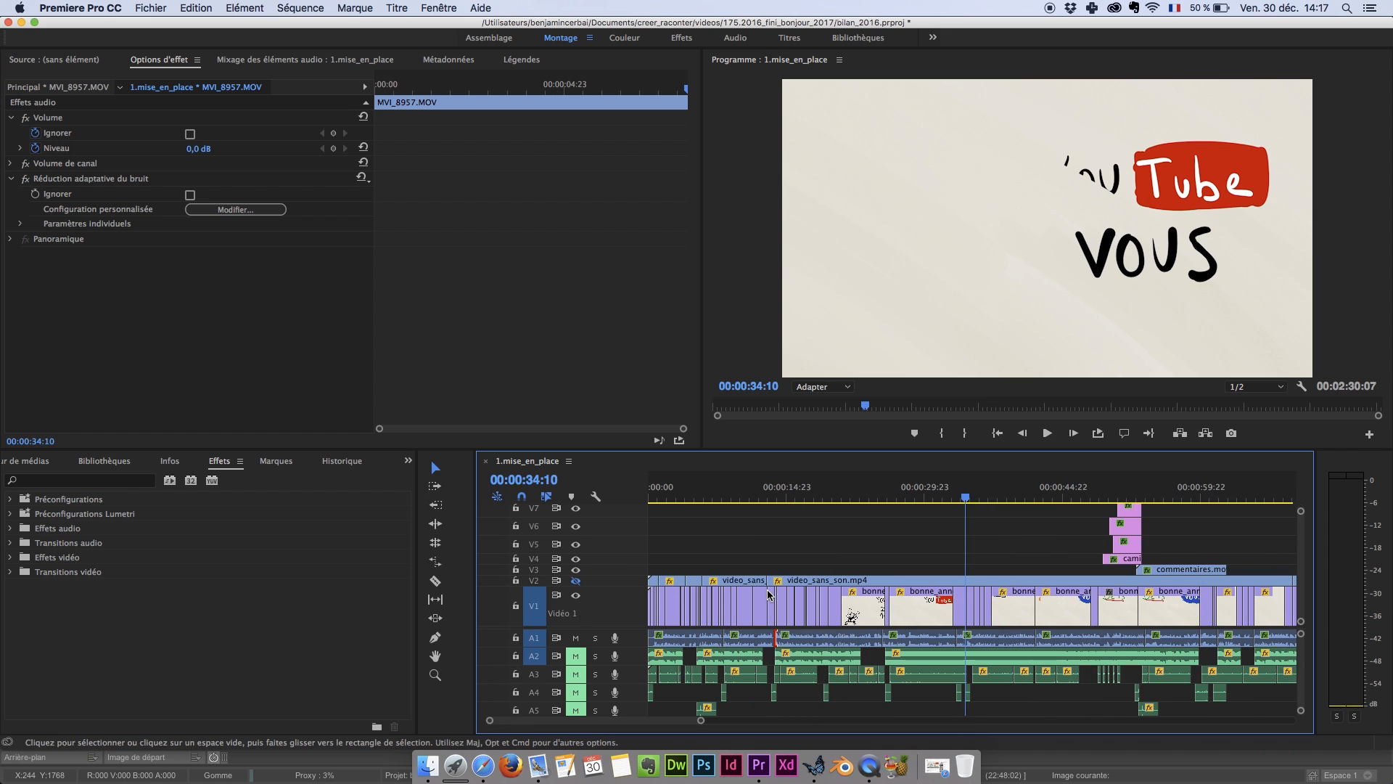
- Hide video track V1, show V2 and scrub back to 00:00:00:09
left_click(577, 597)
left_click(576, 581)
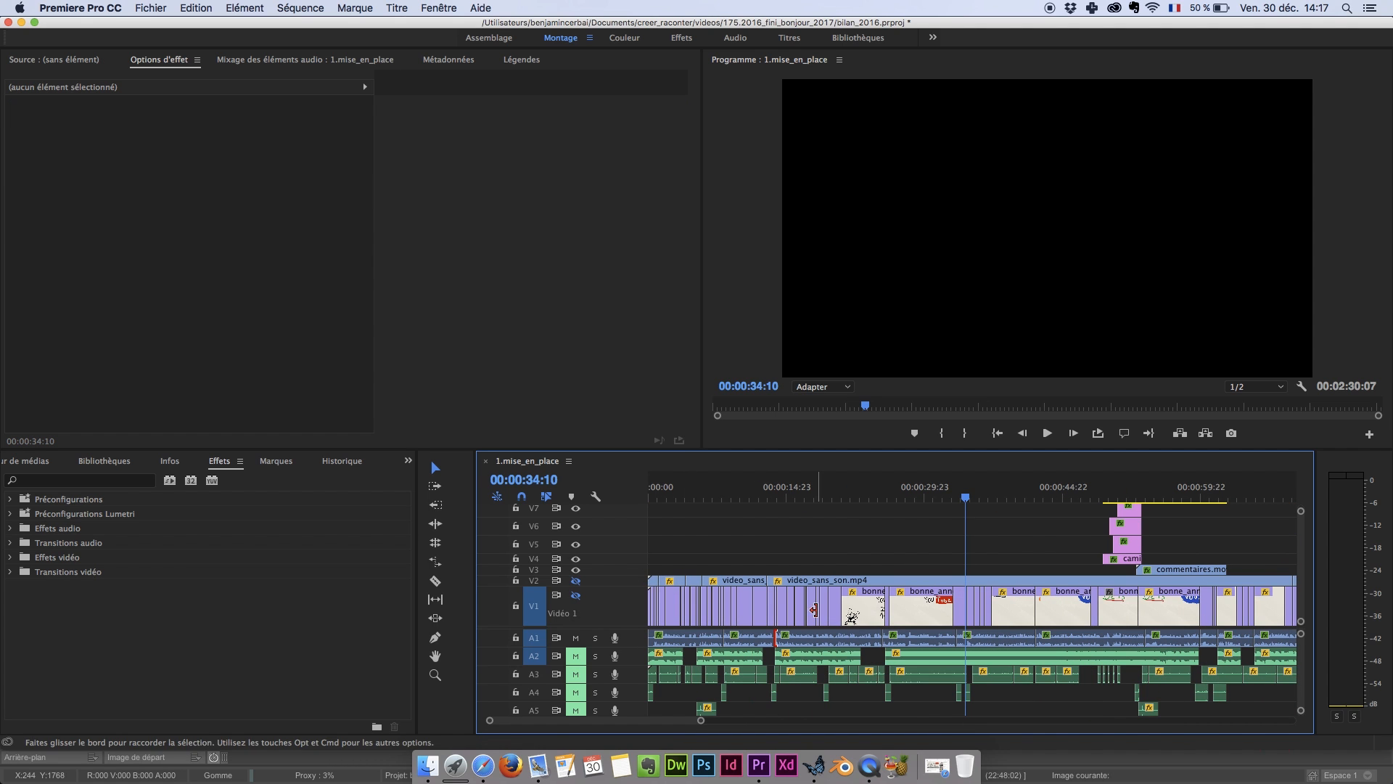
left_click(576, 581)
left_click_drag(764, 493, 653, 508)
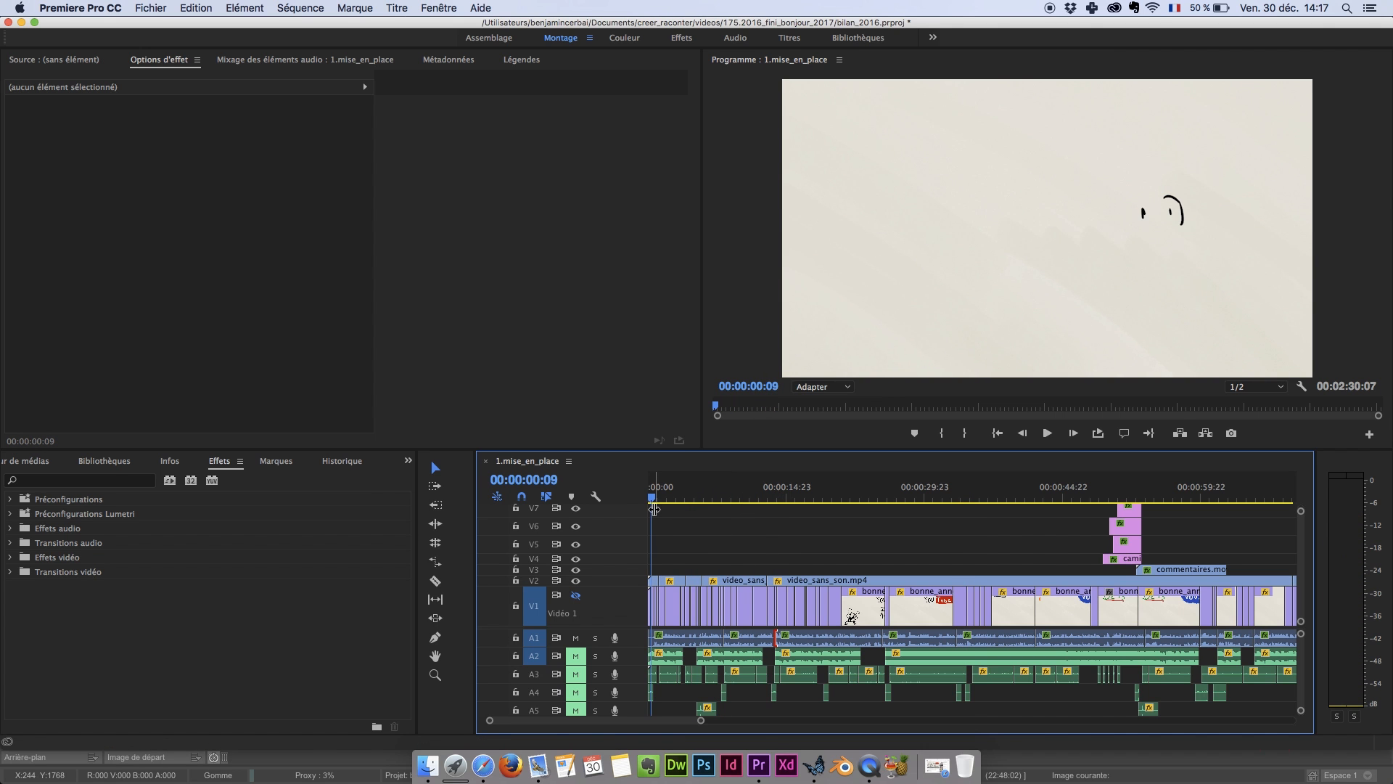
- Select the video_sans_son.mp4 clips on V2 one after another and inspect their Position and Echelle keyframes
scroll(843, 573, "down", 3)
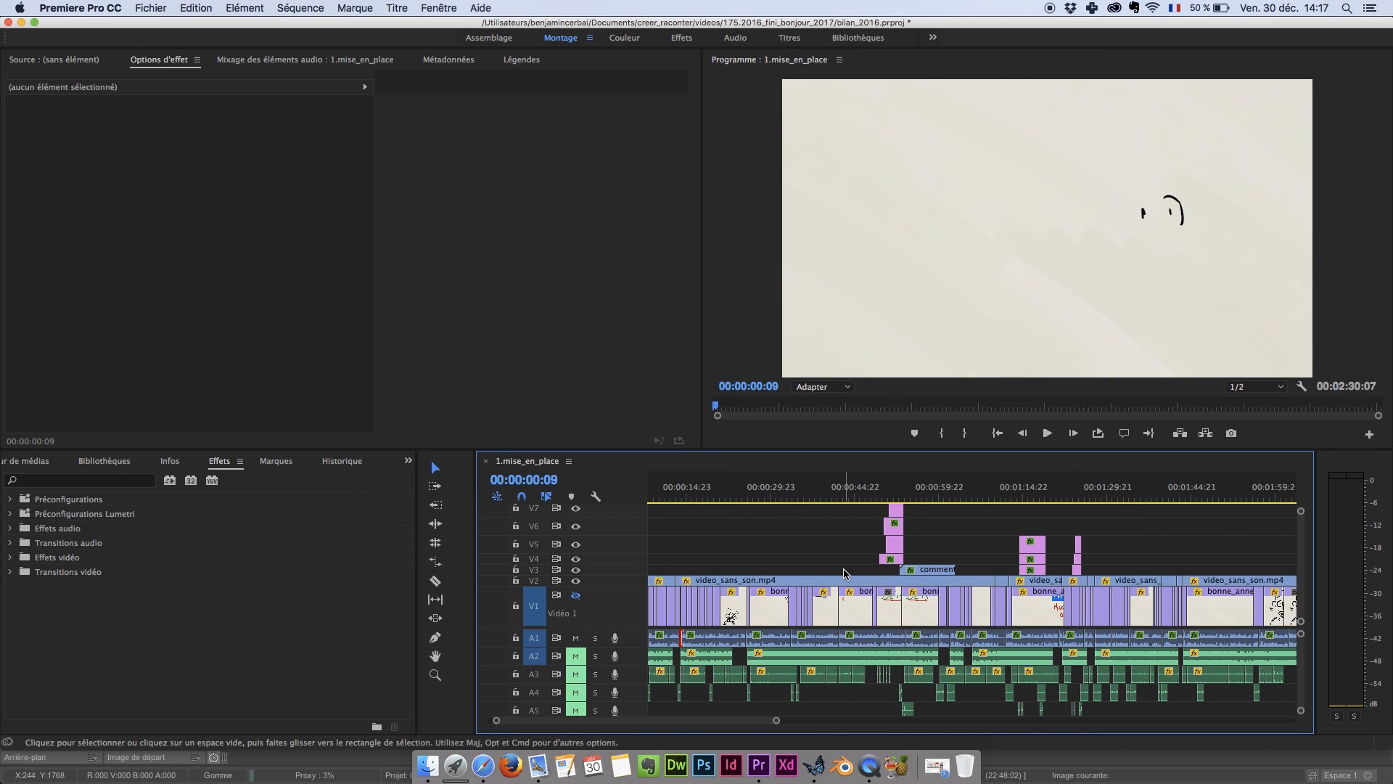
scroll(740, 561, "up", 5)
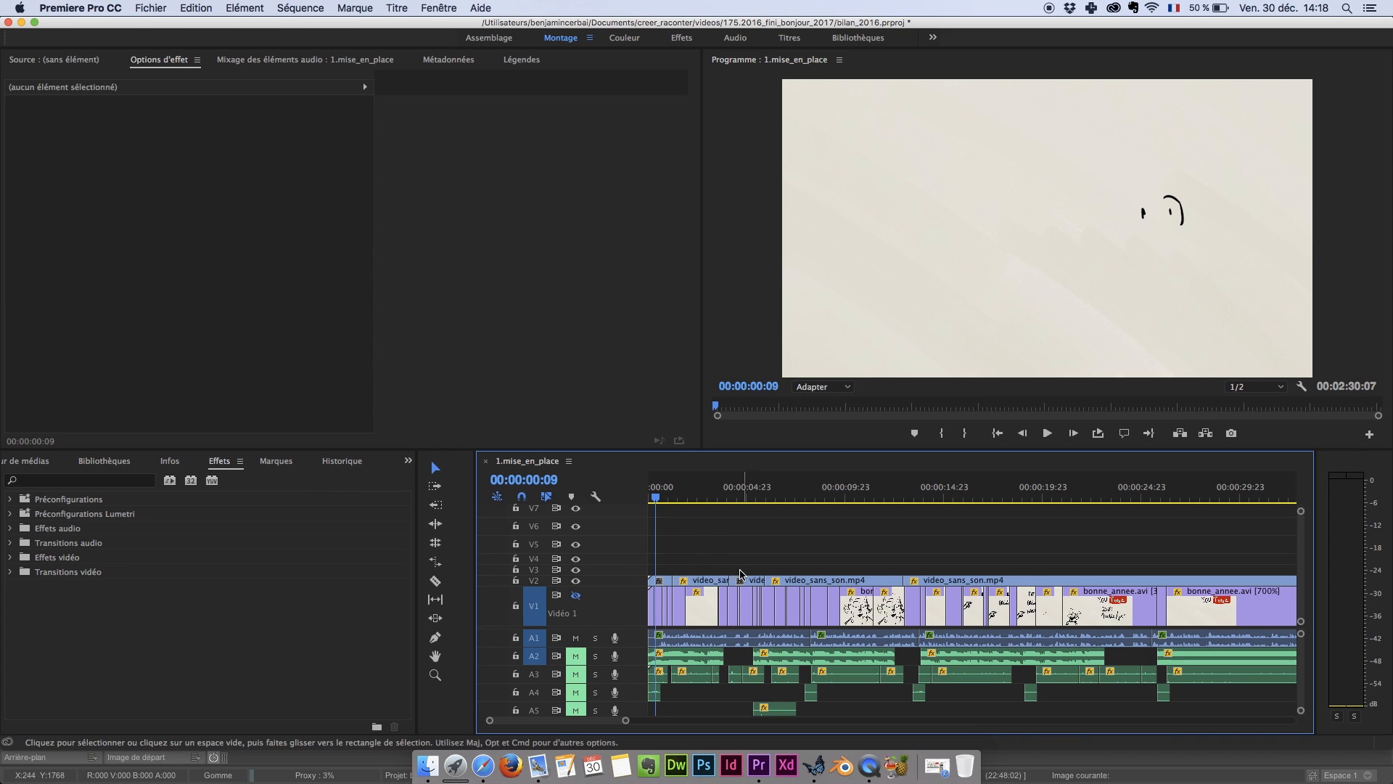
left_click(702, 582)
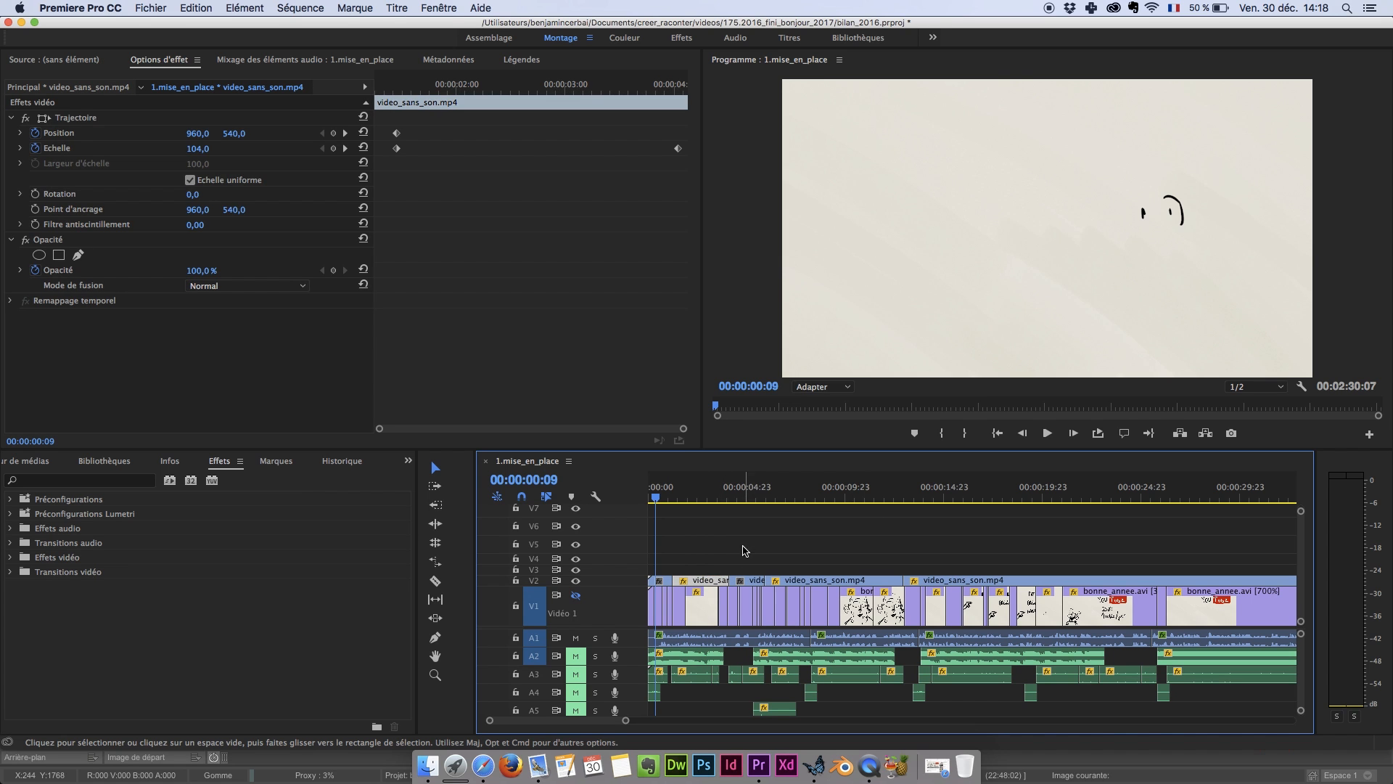
left_click(750, 581)
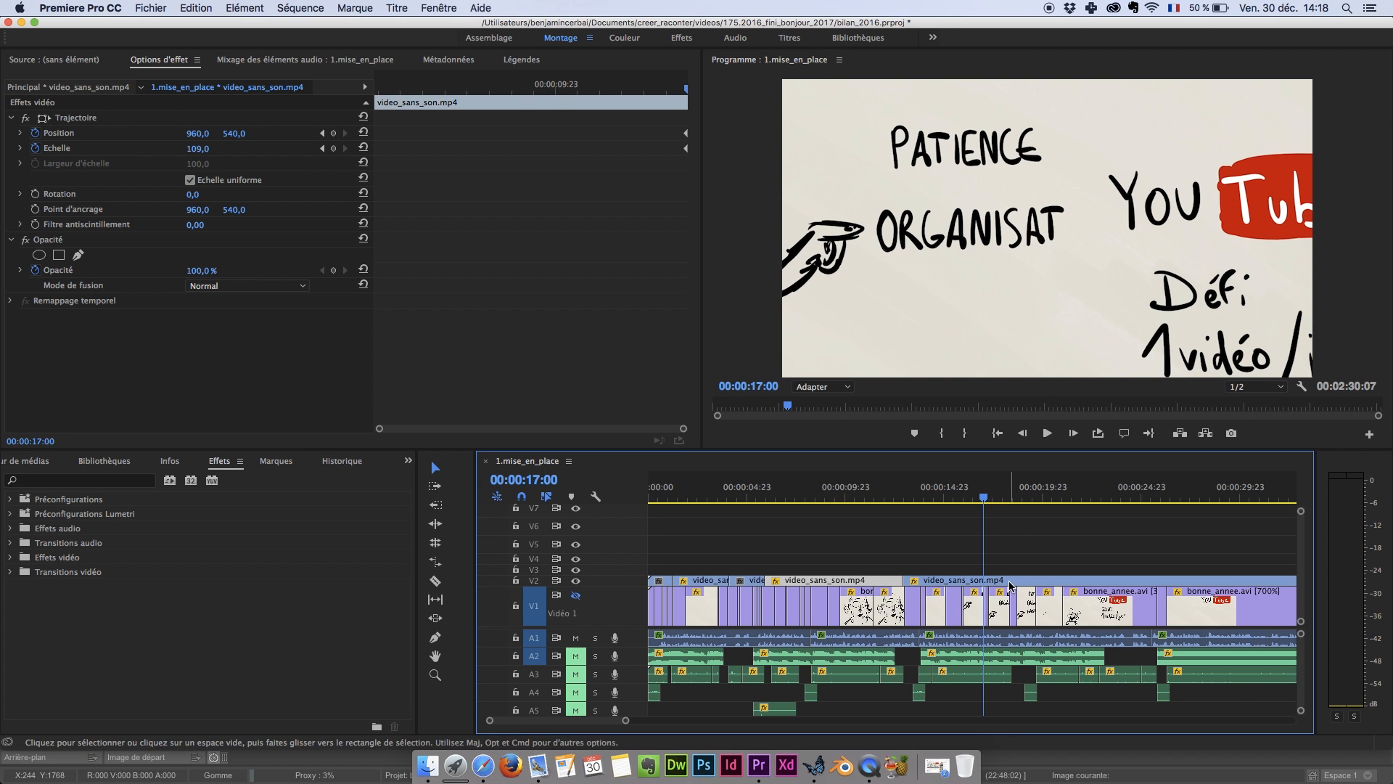
key("minus")
left_click(942, 584)
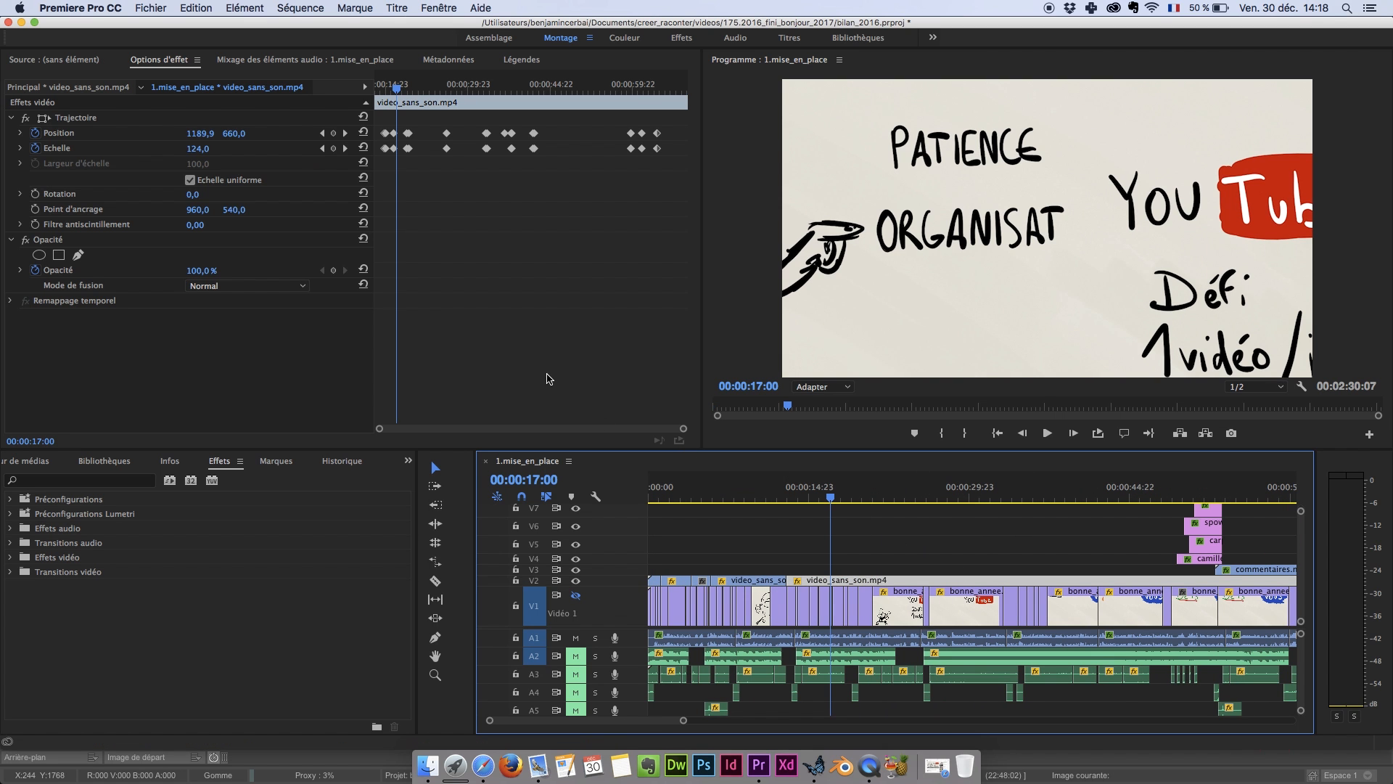
left_click_drag(395, 103, 444, 89)
- Mute audio track A1 and play the edit from the start of the long video_sans_son.mp4 clip on V2
left_click(576, 638)
left_click(828, 492)
left_click_drag(828, 492, 793, 489)
key("space")
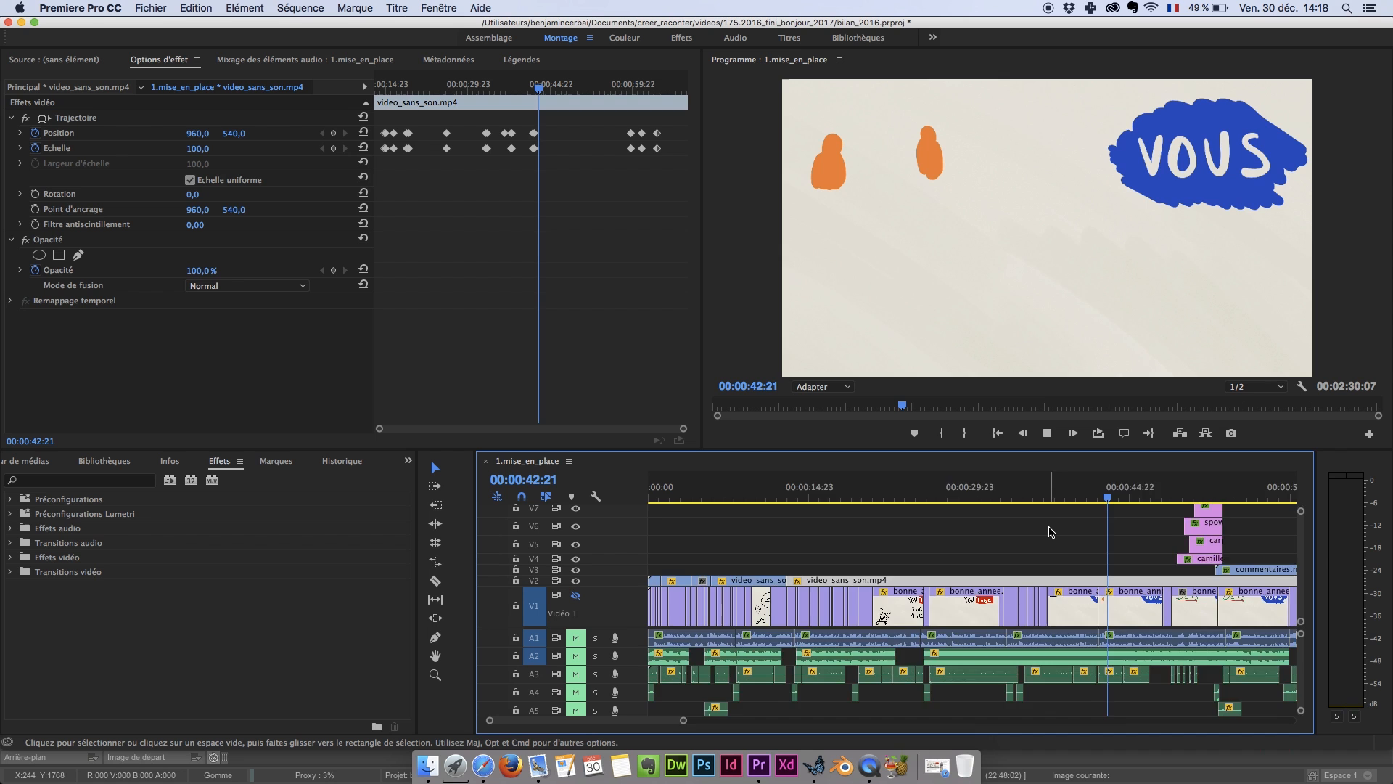
key("minus")
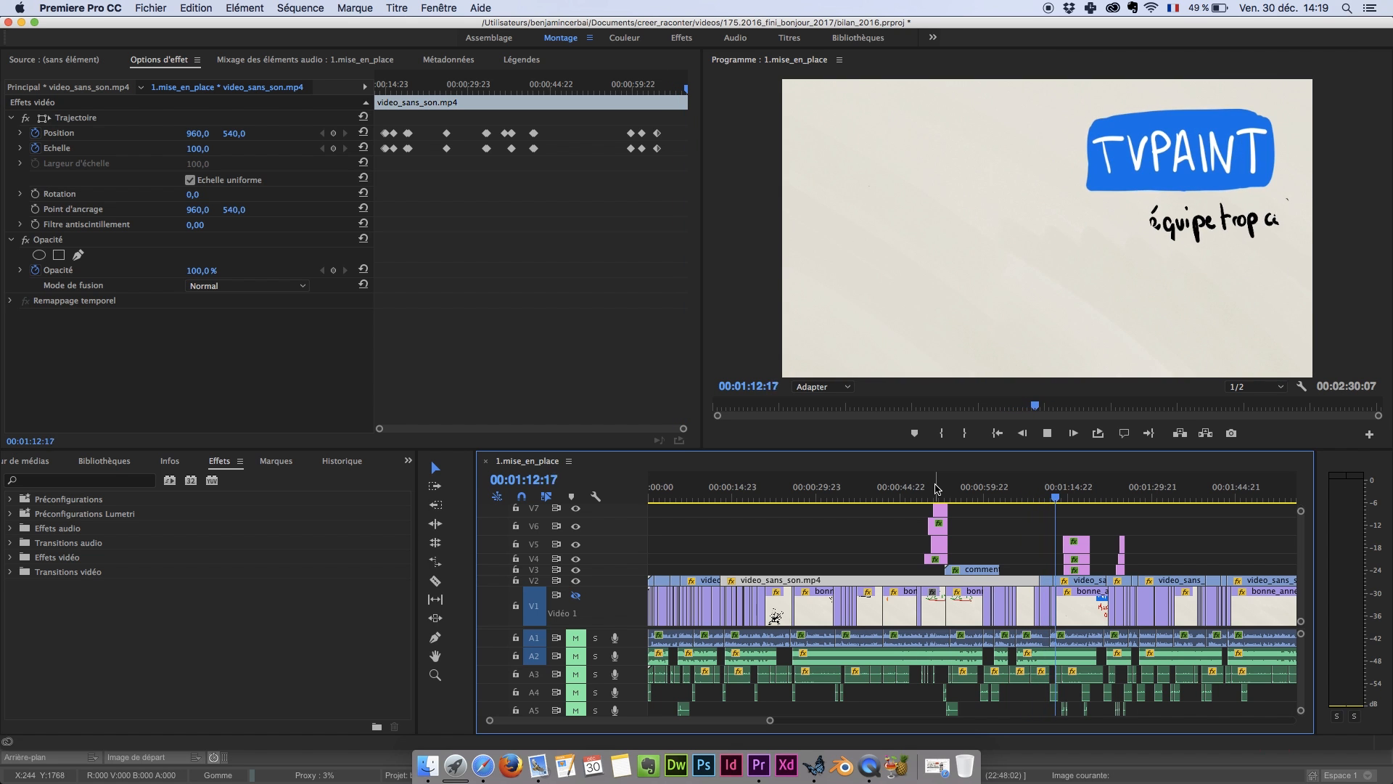
- Move the playhead back to shortly before the comments clip on V3, replay the edit and stop at 00:01:37:11
left_click(923, 488)
key("space")
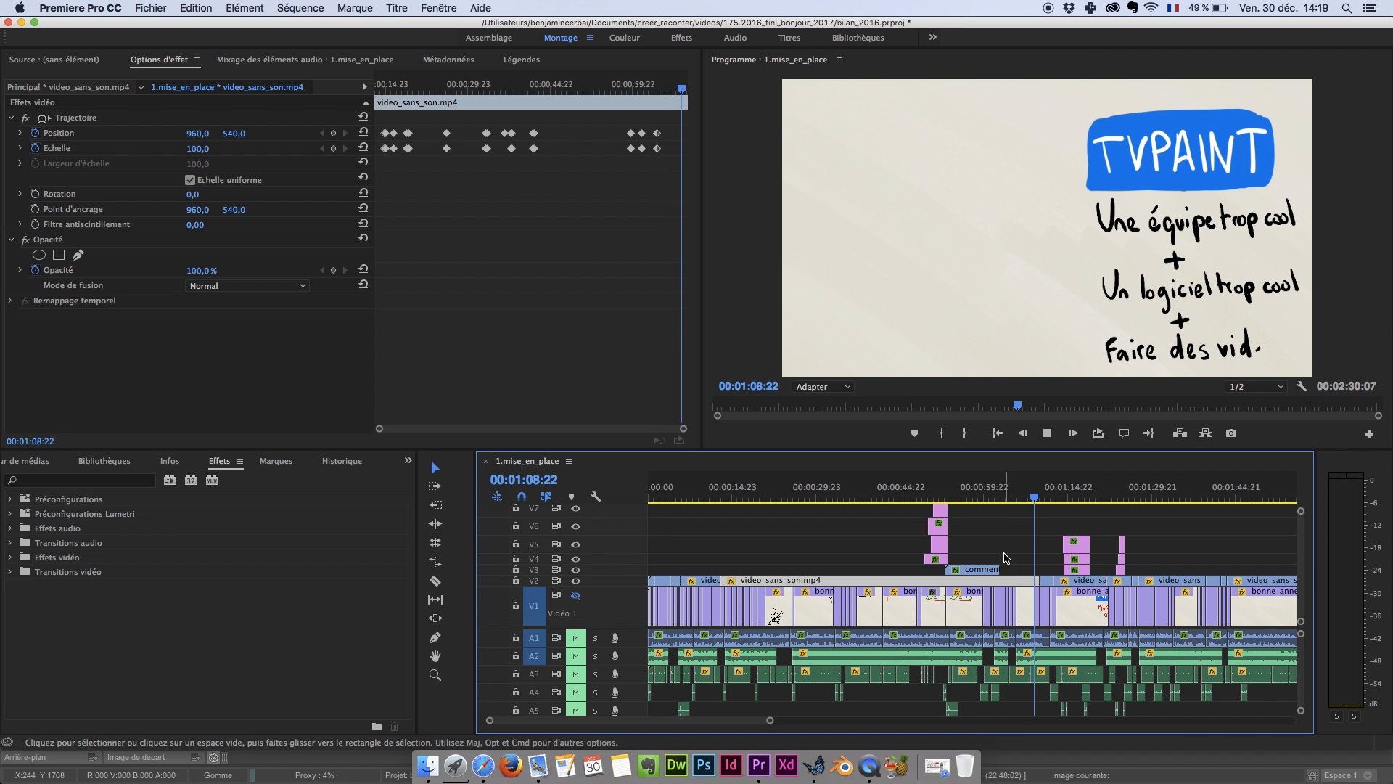
key("minus")
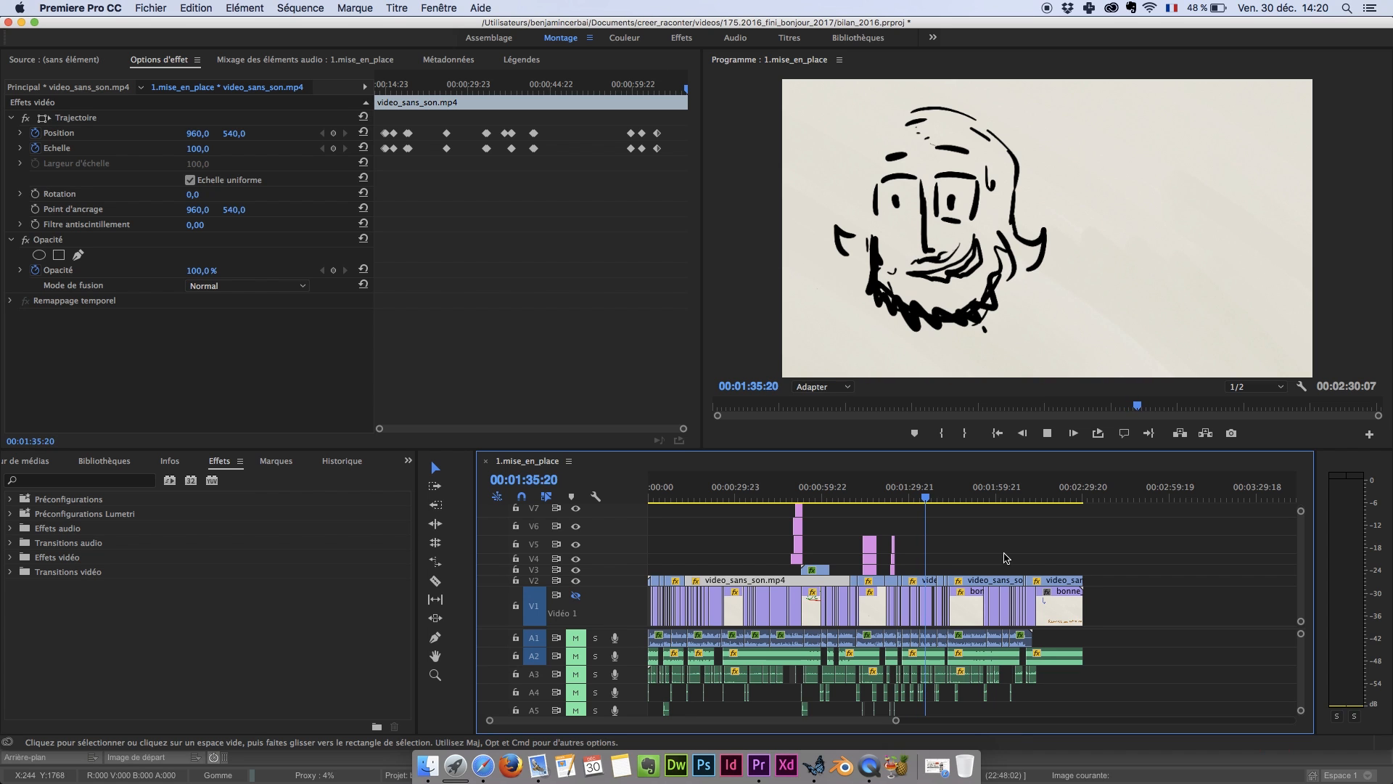
key("space")
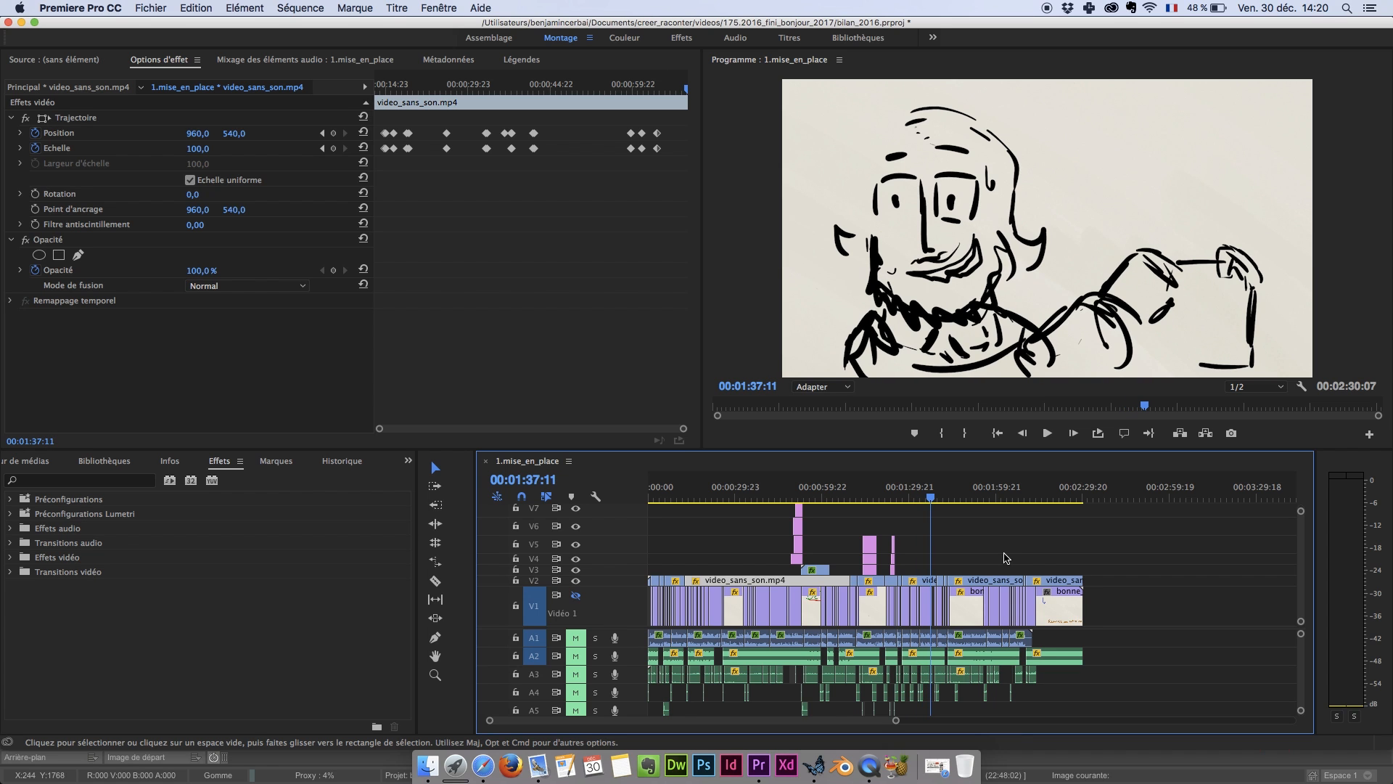